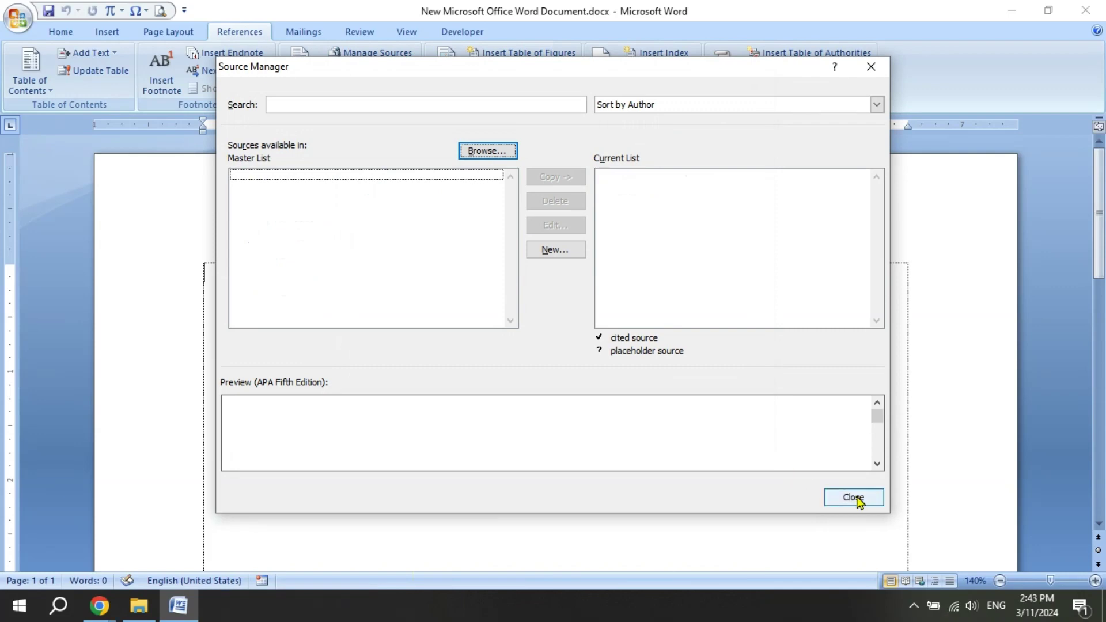
Close the Source Manager and open the folder C:\Users\USER\AppData\Roaming\Microsoft\Bibliography in File Explorer.
click(854, 498)
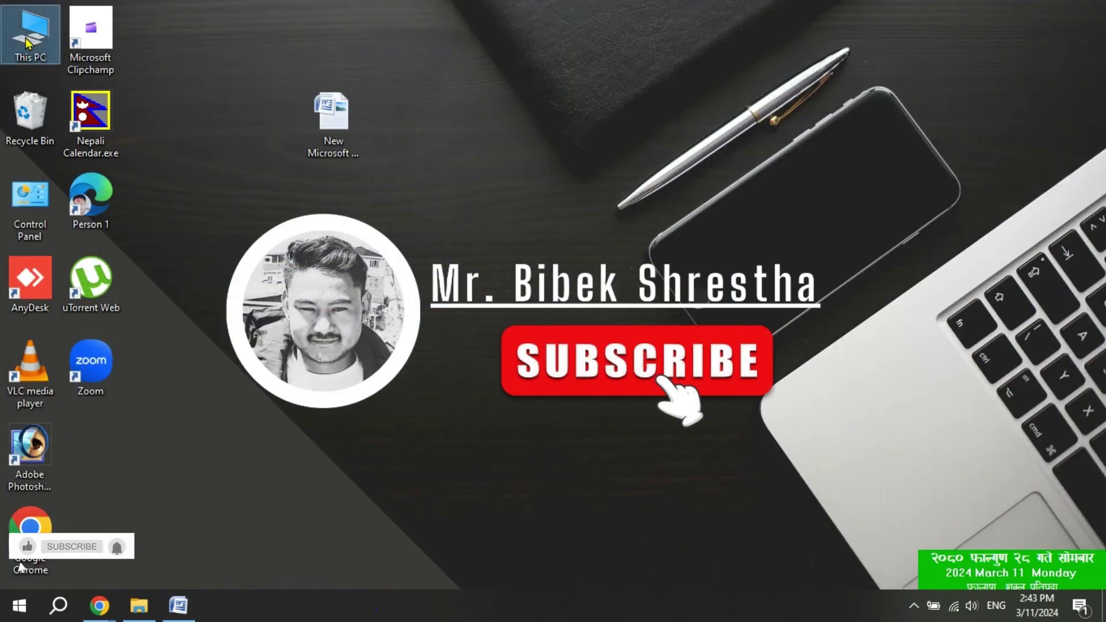
double_click(26, 41)
click(176, 145)
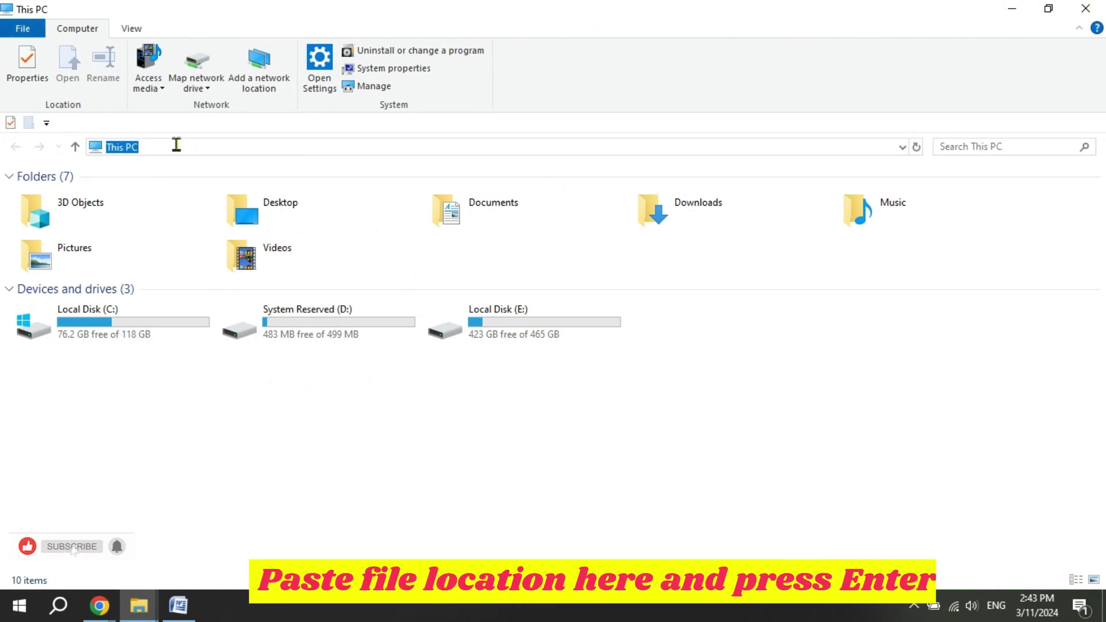
text(C:\Users\USER\AppData\Roaming\Microsoft\Bibliography)
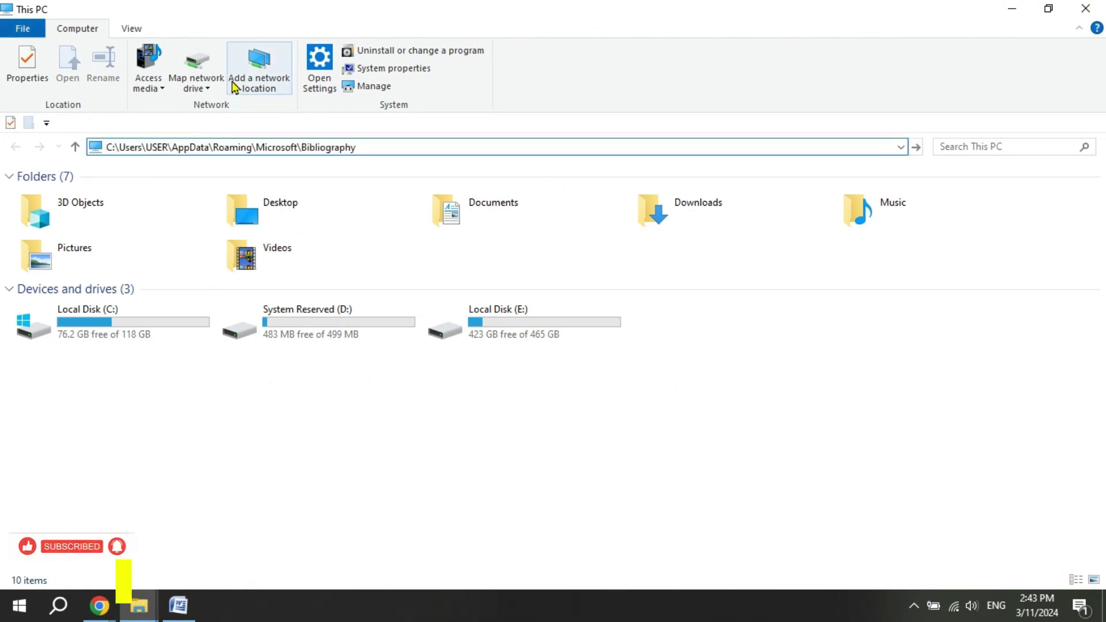
key(Return)
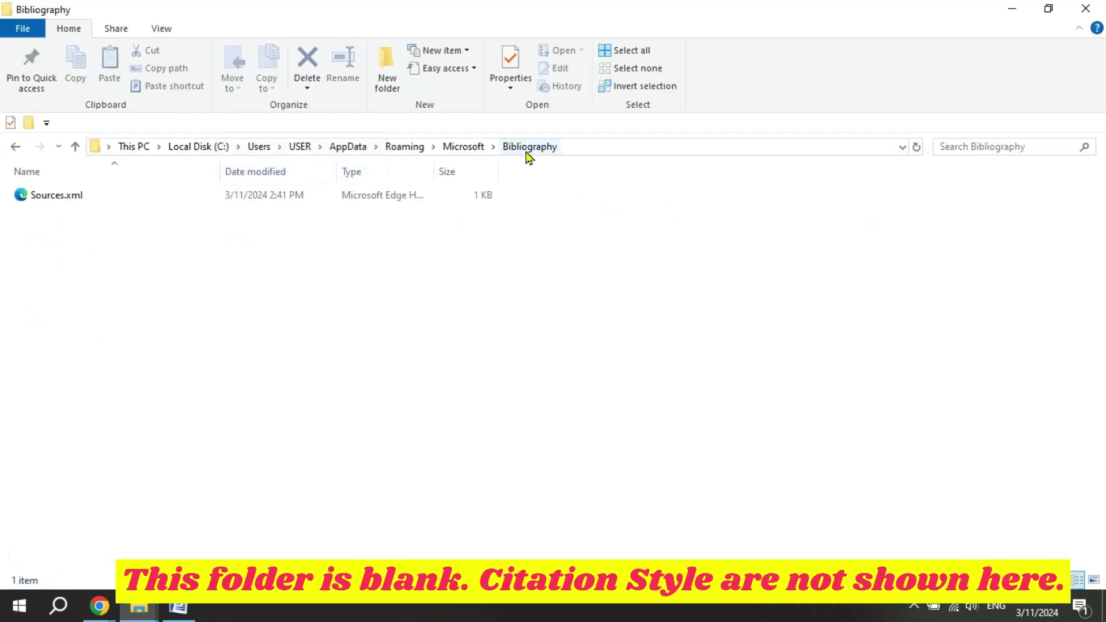
Check the Bibliography folder again from its parent Microsoft folder for citation style files, and close the window.
click(461, 150)
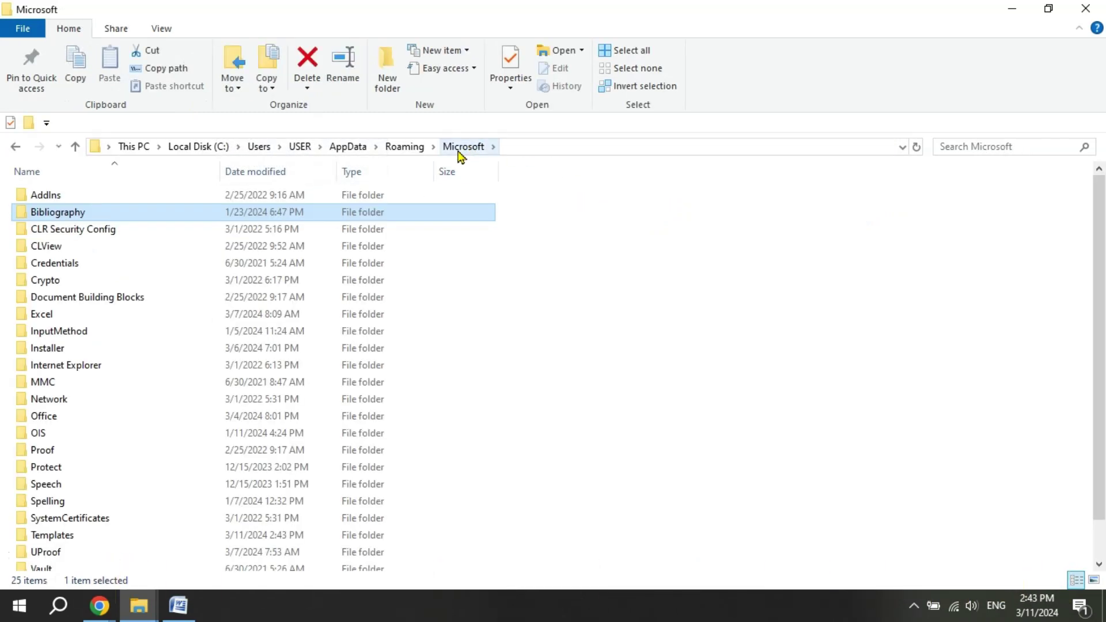
double_click(128, 216)
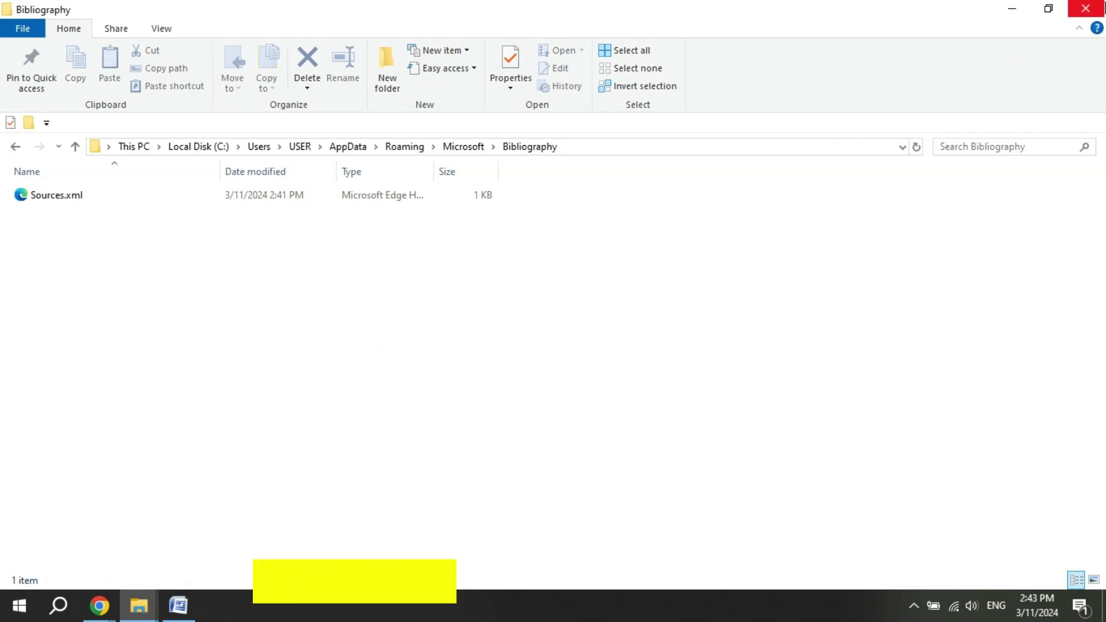
click(1086, 12)
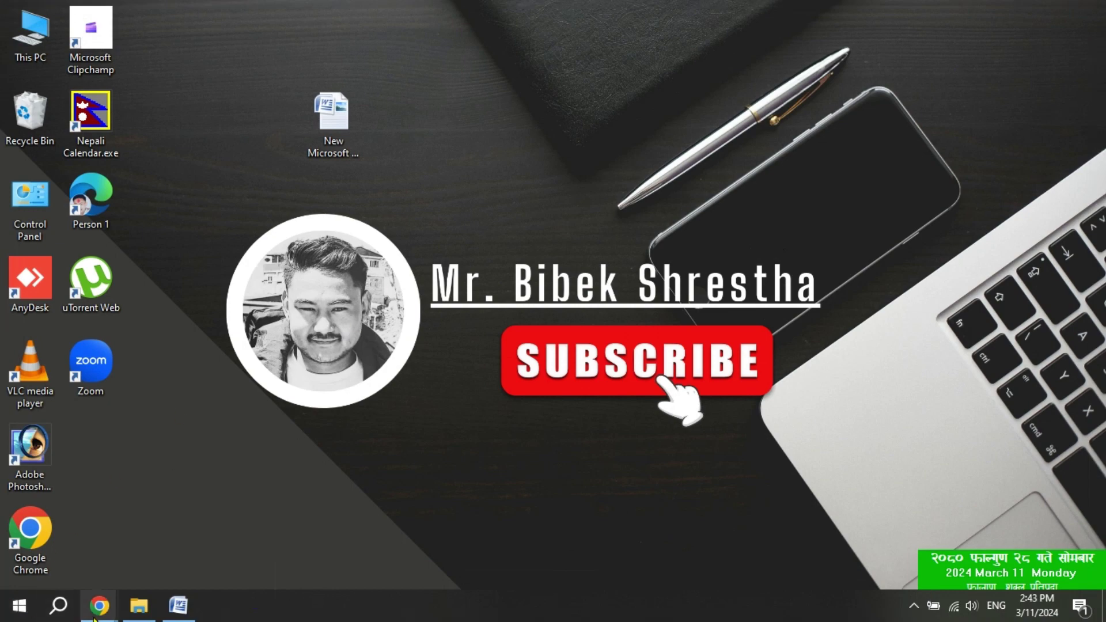
Open YouTube in Chrome, search for the channel named on the desktop wallpaper and open its channel page.
mouse_move(99, 604)
click(71, 556)
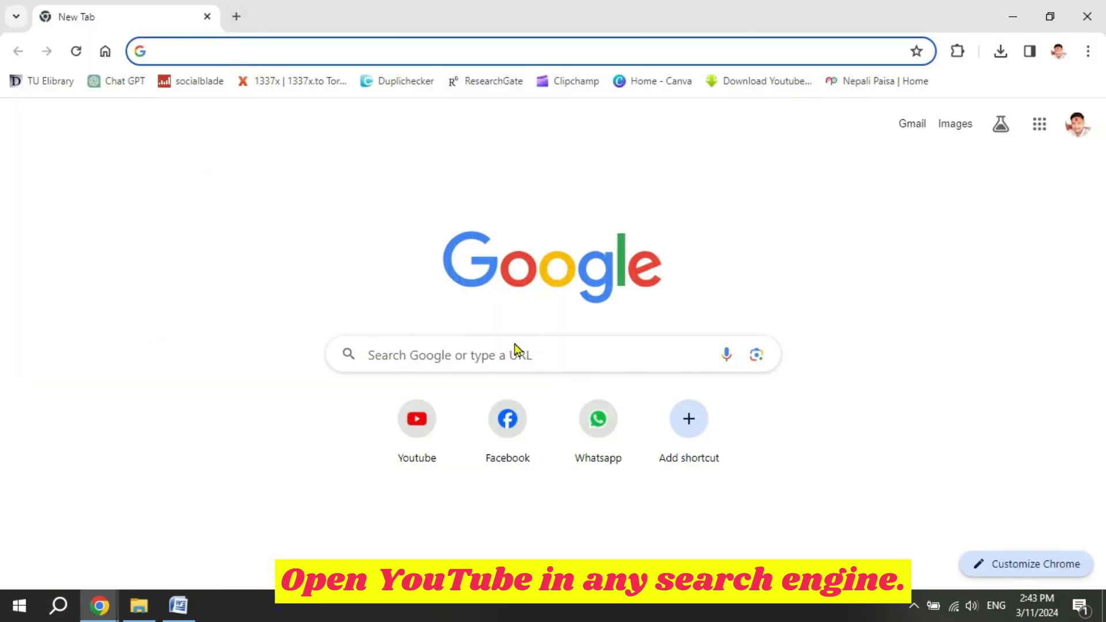
click(405, 423)
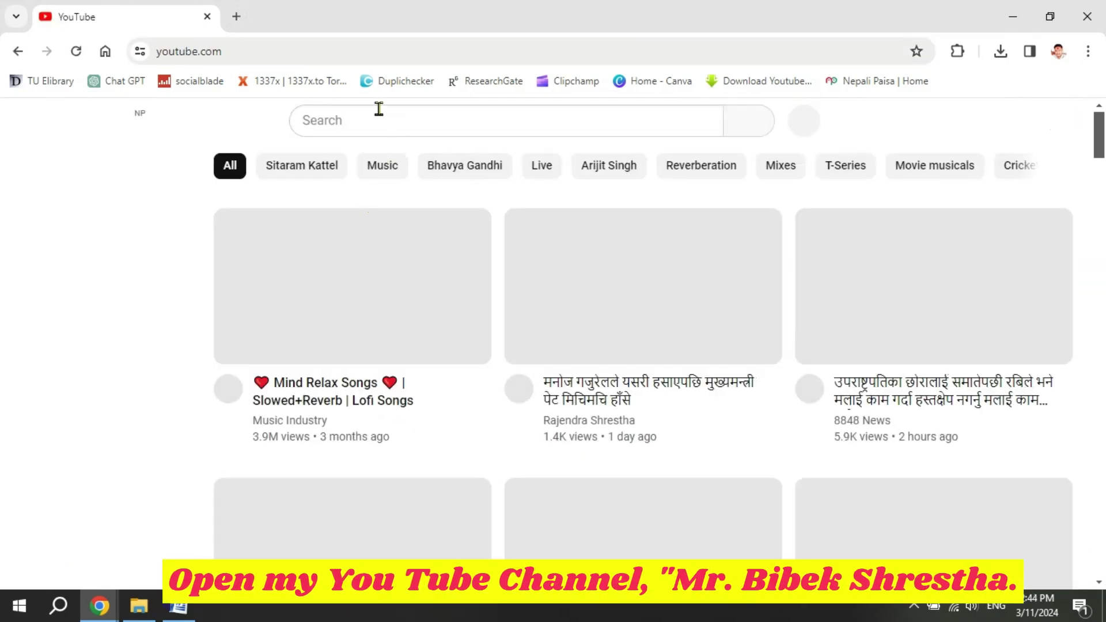
click(379, 118)
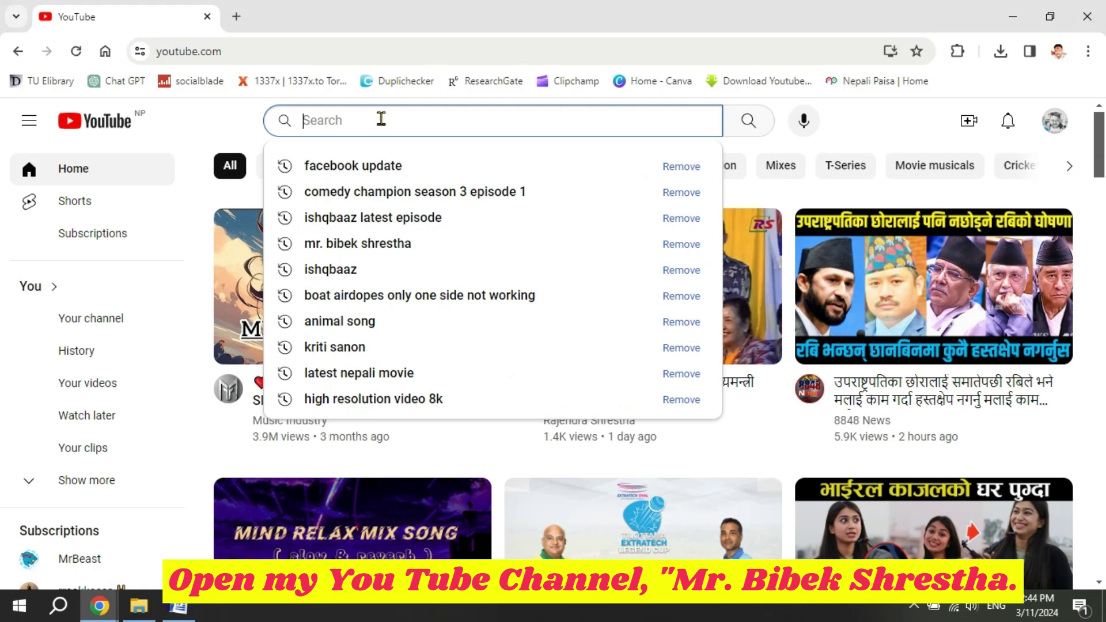
text(MR.)
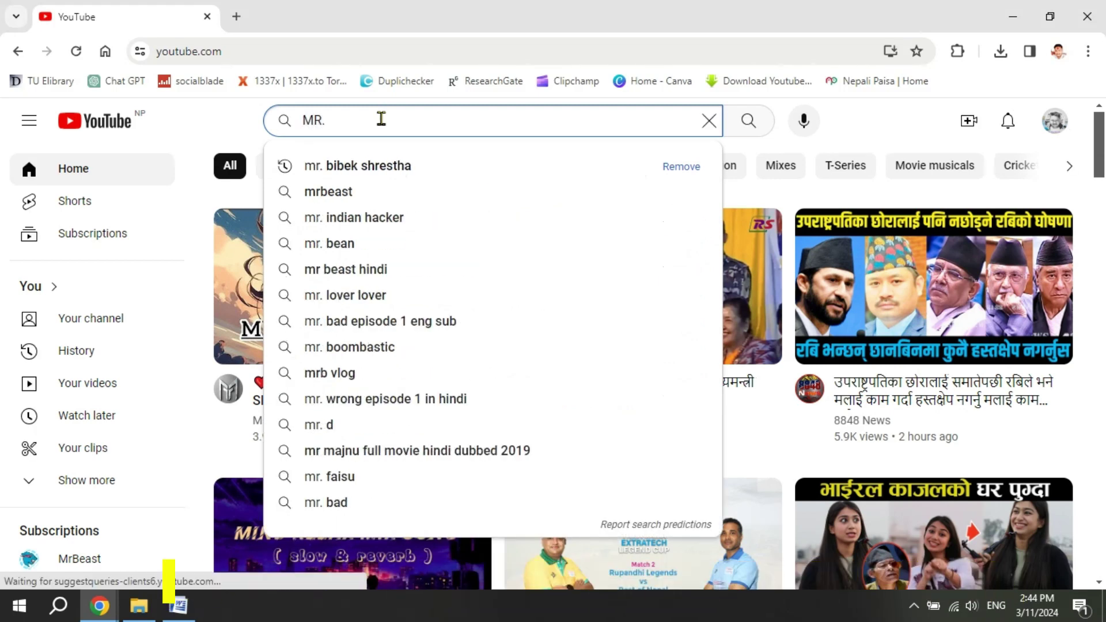
click(314, 167)
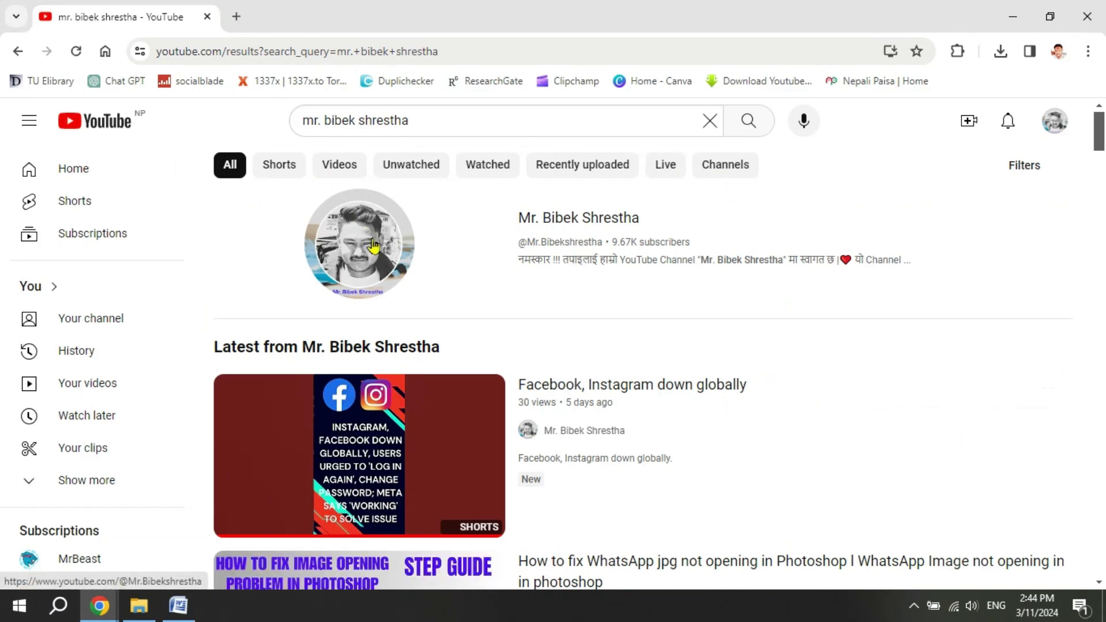
click(373, 245)
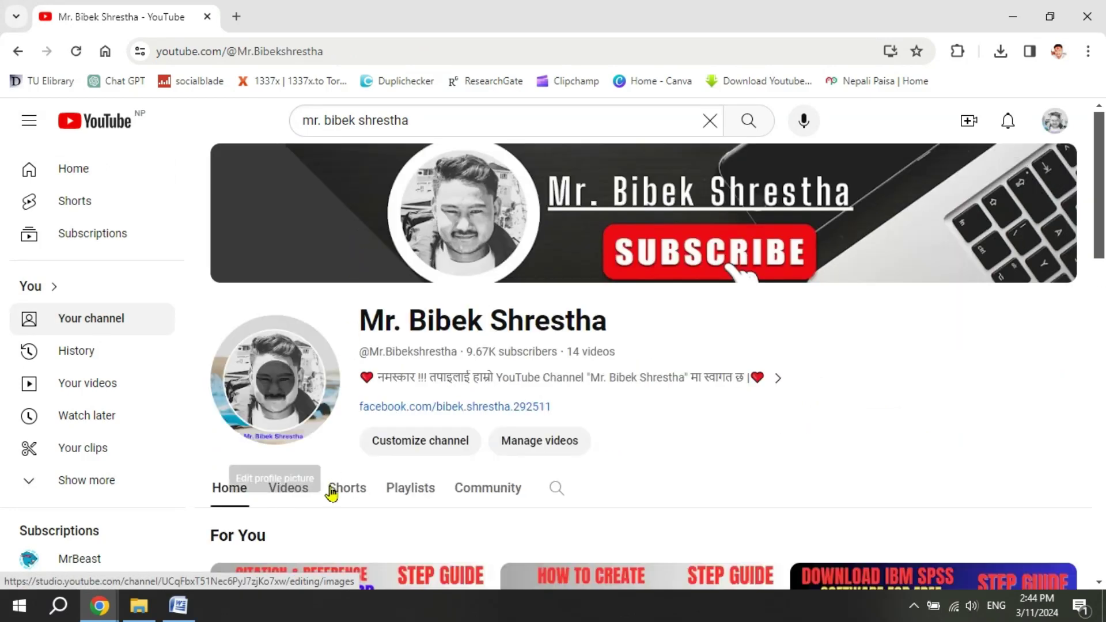
Open the channel's video "How to add APA 7th edition reference to MS Word? (PART - ONE)" and pause it.
click(288, 497)
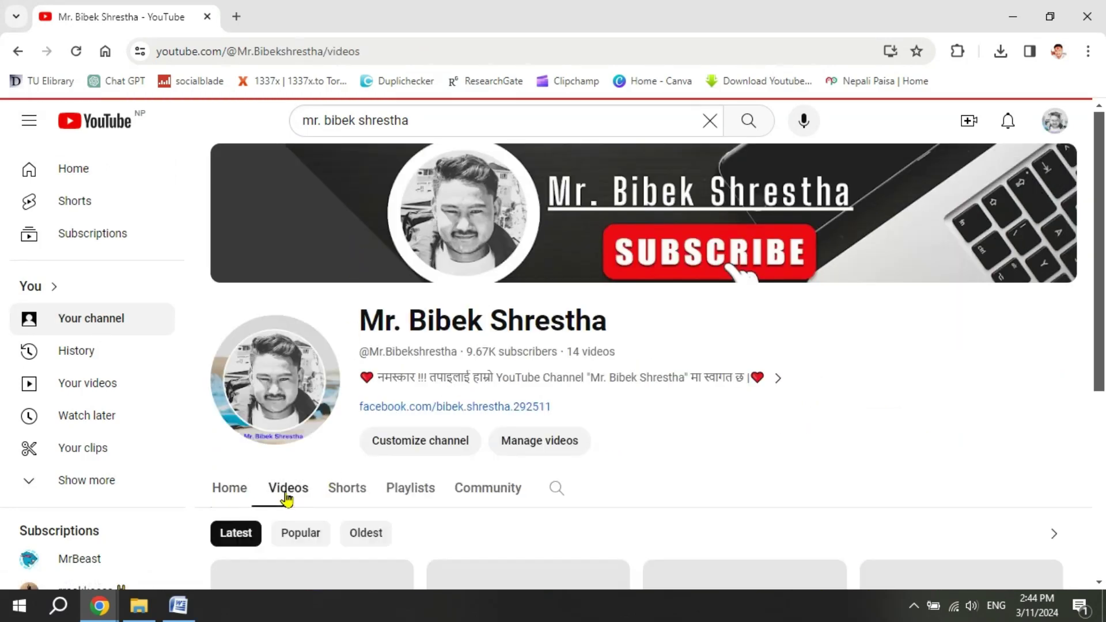
scroll(291, 488, down, 4)
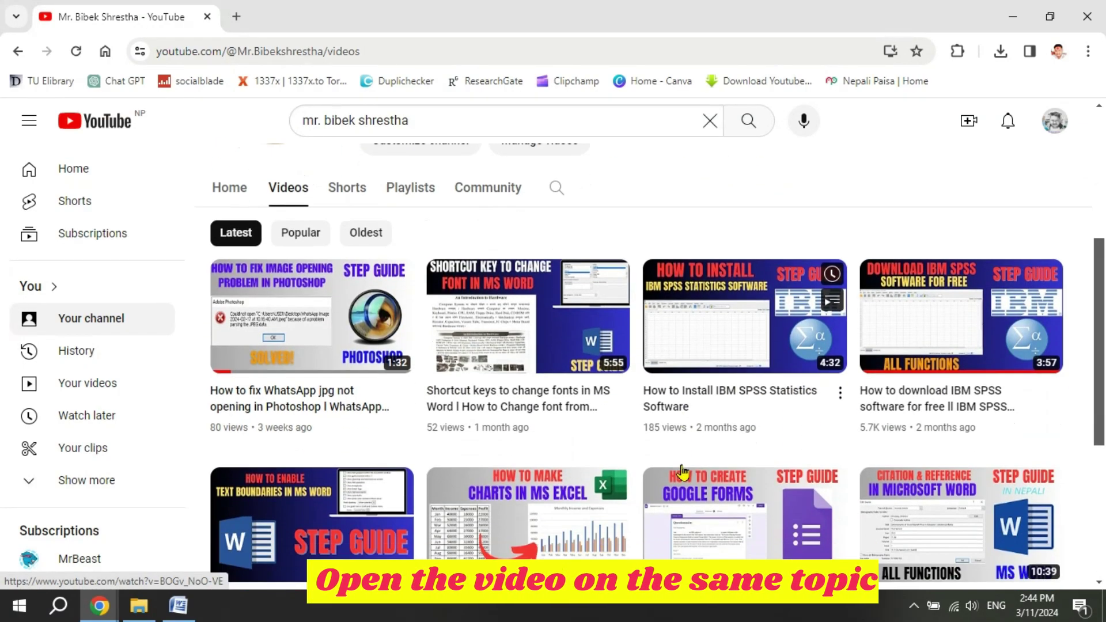
scroll(678, 469, down, 3)
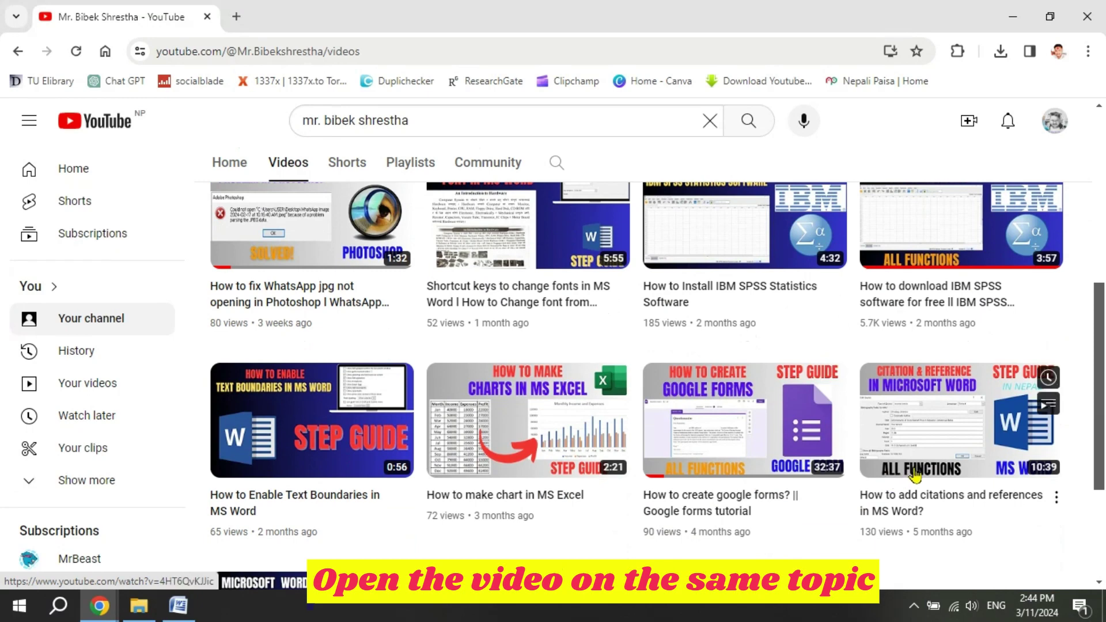
scroll(918, 474, down, 3)
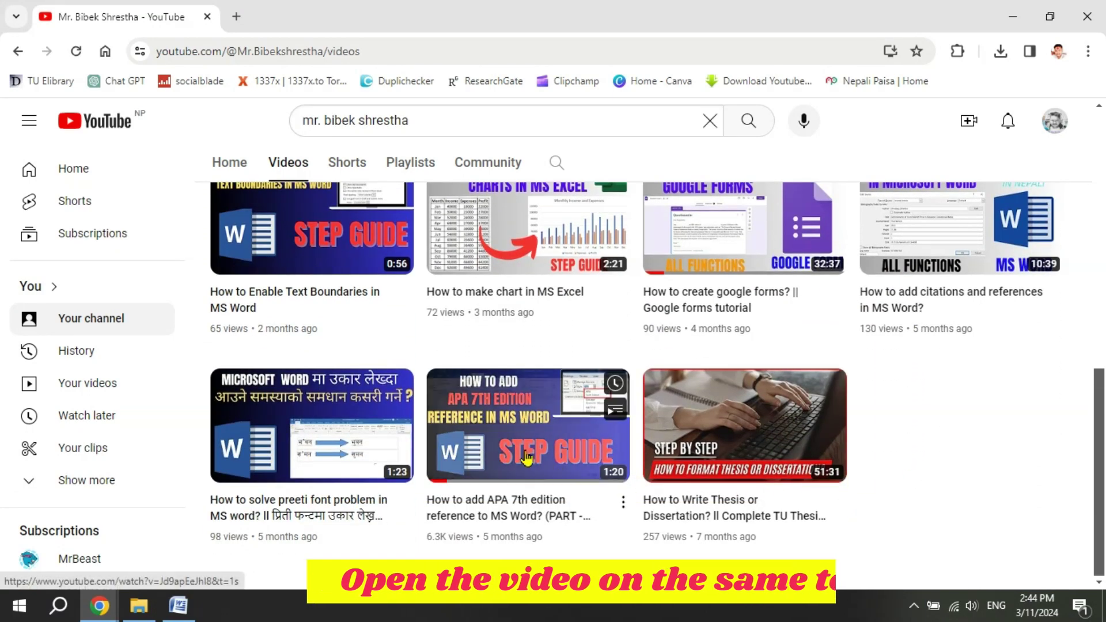
click(506, 417)
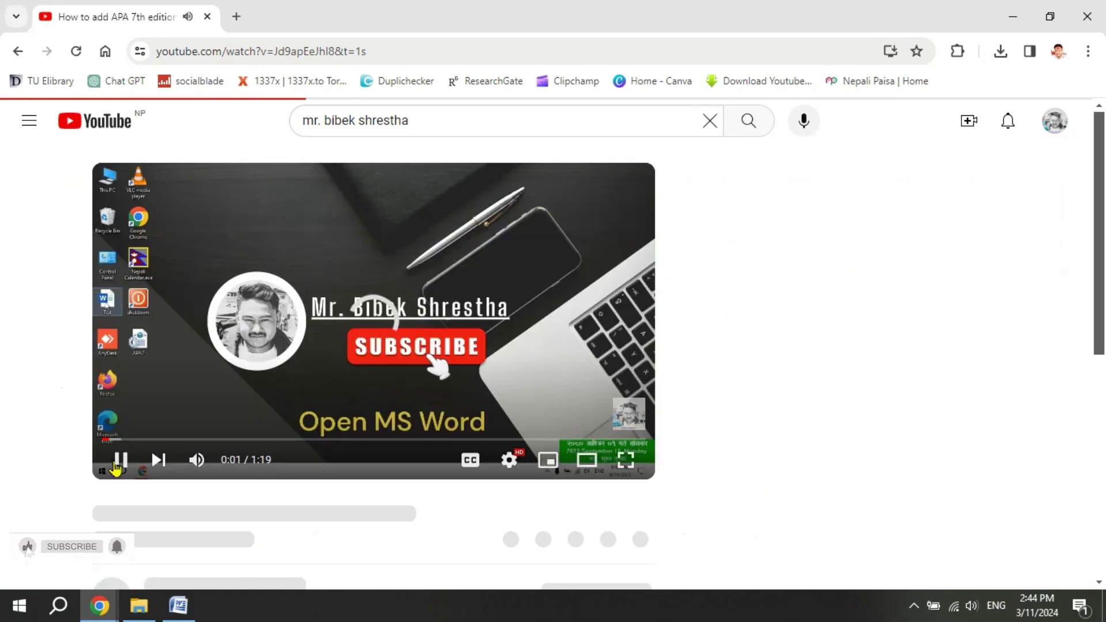
click(121, 459)
Expand the video's description and open the Google Drive link for downloading the APA 7th Edition file.
scroll(340, 448, down, 3)
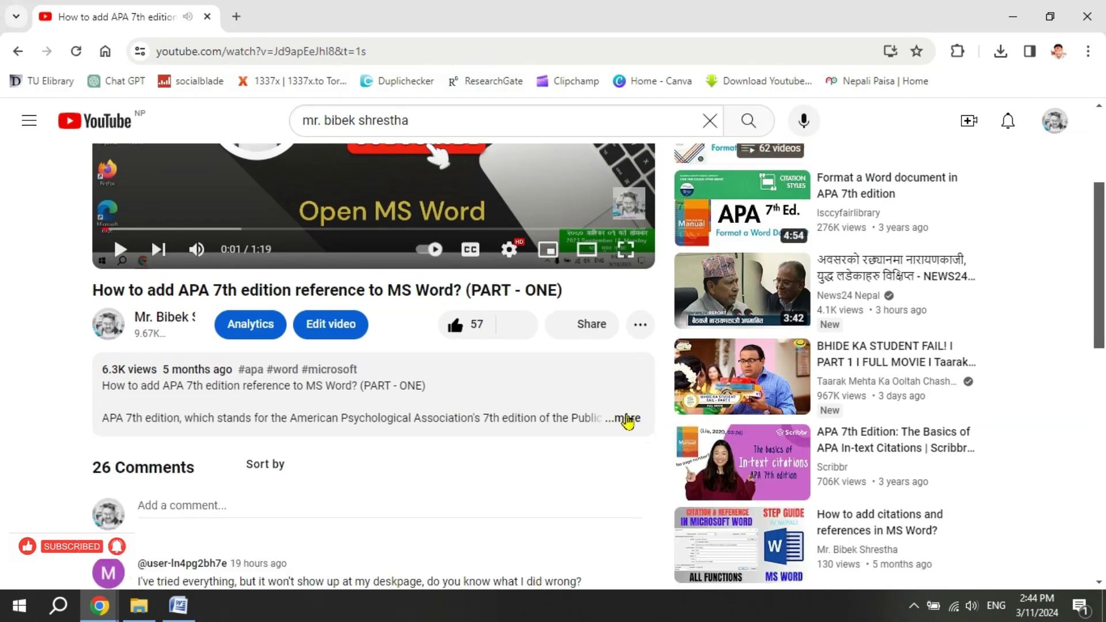
click(626, 415)
scroll(383, 493, down, 3)
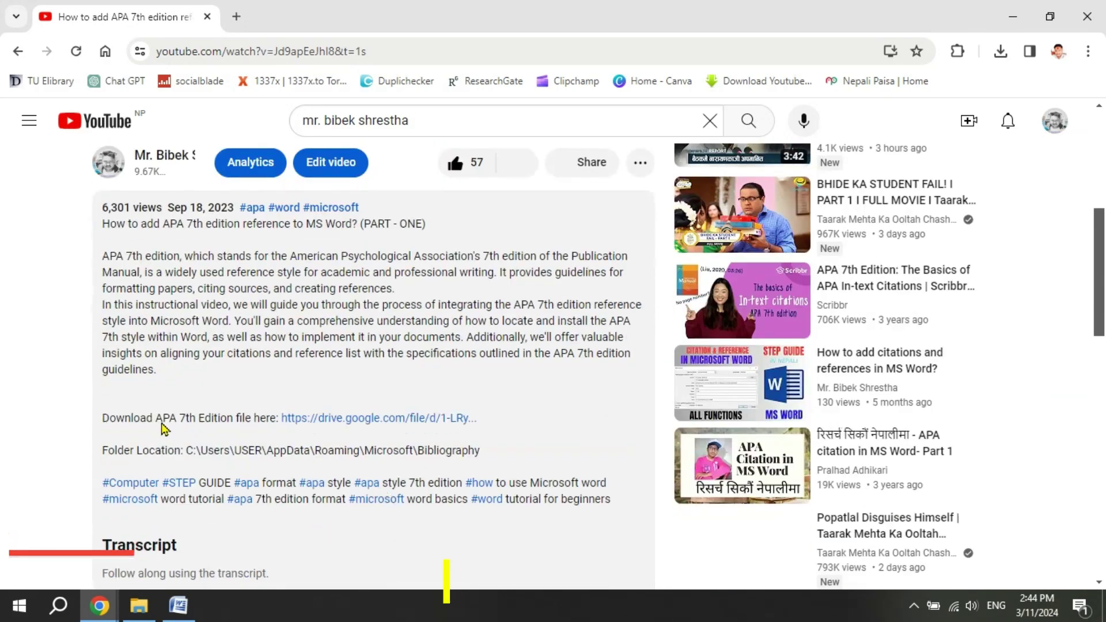
drag(104, 418, 461, 424)
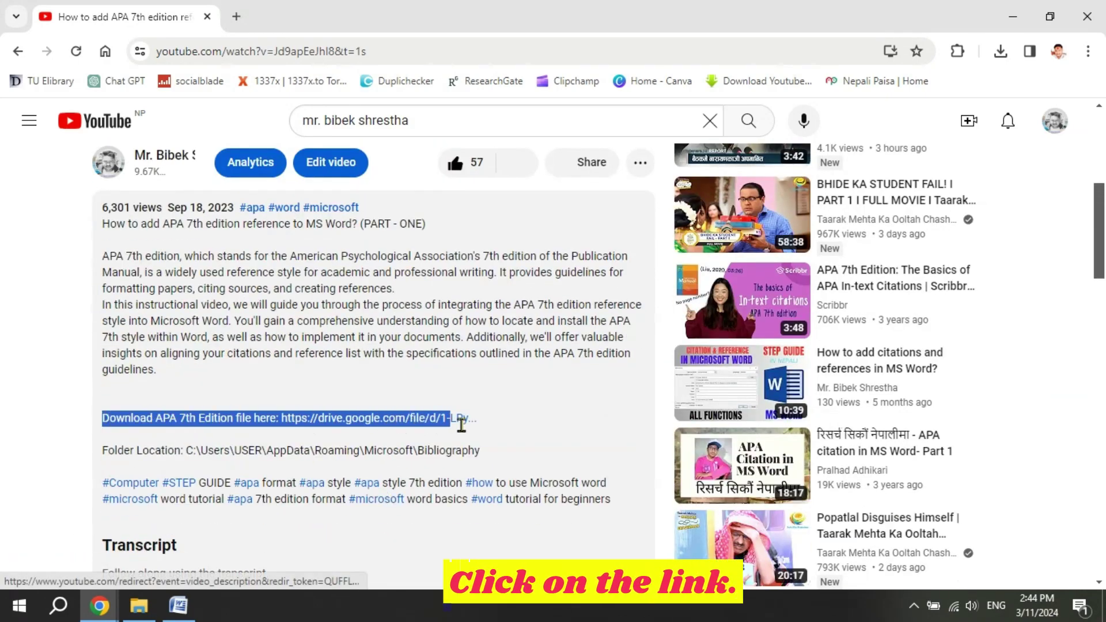
click(193, 402)
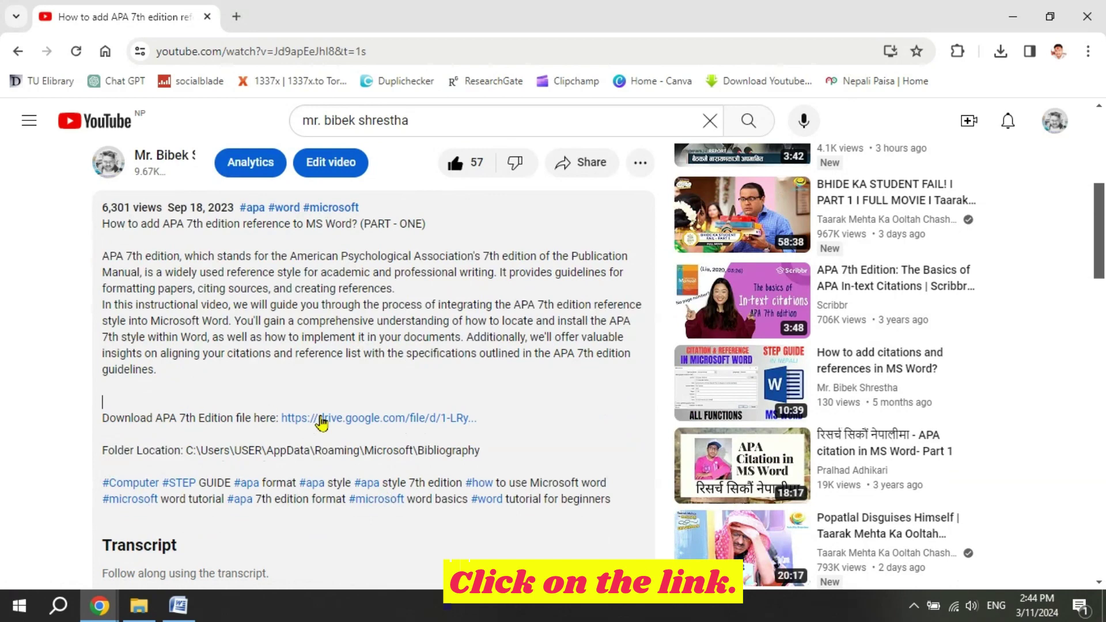
click(340, 418)
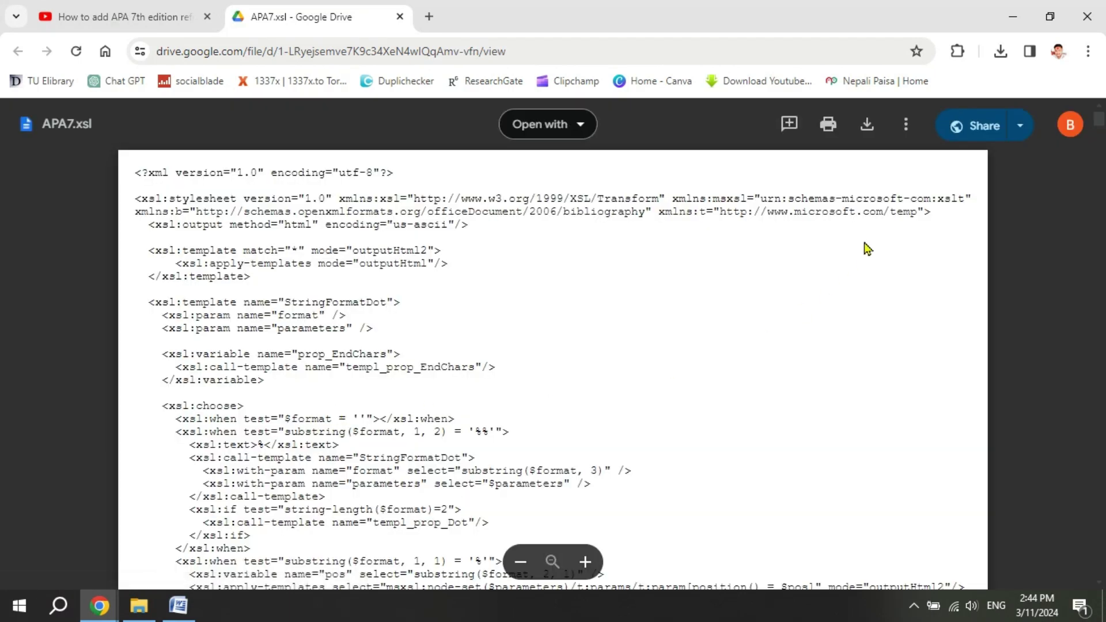
Download APA7.xsl to the desktop despite the virus scan warning, and copy the saved file.
click(868, 127)
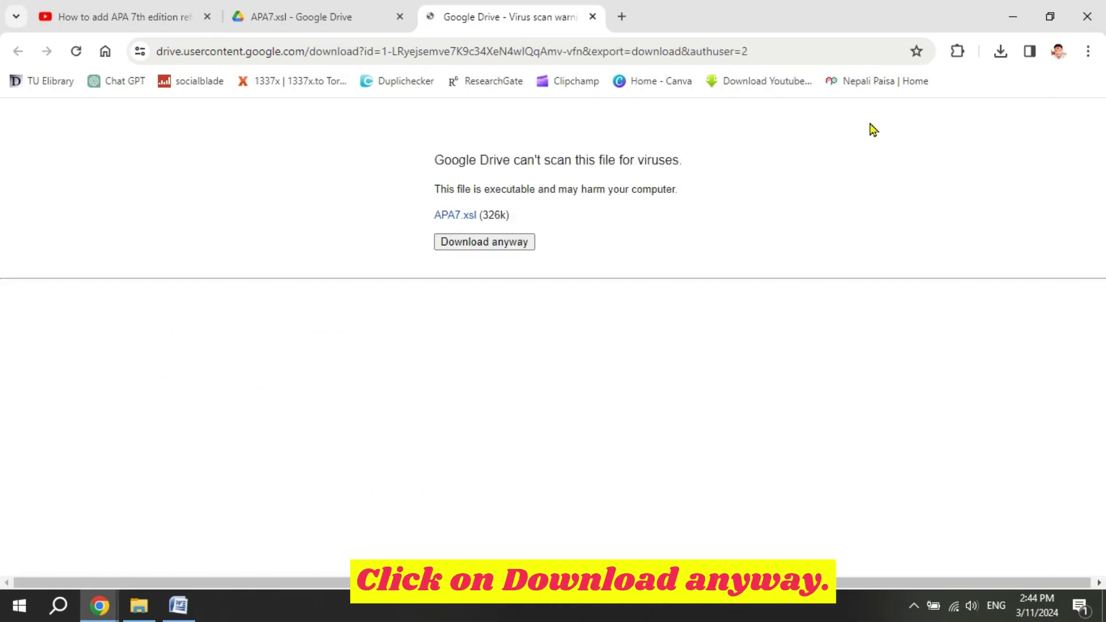
click(490, 244)
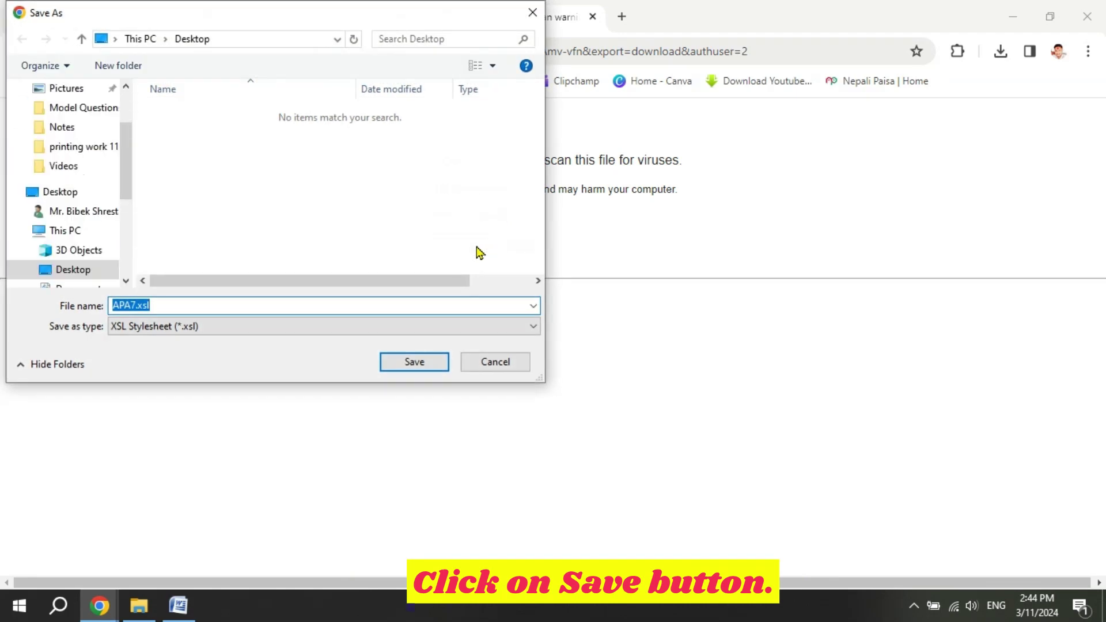
click(410, 363)
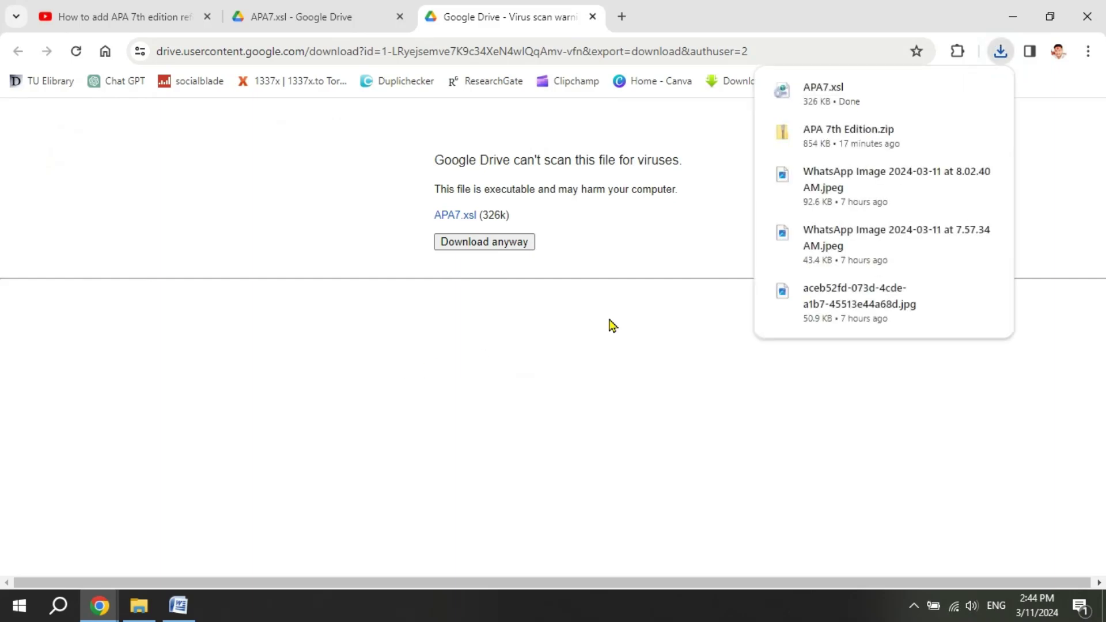
click(1001, 4)
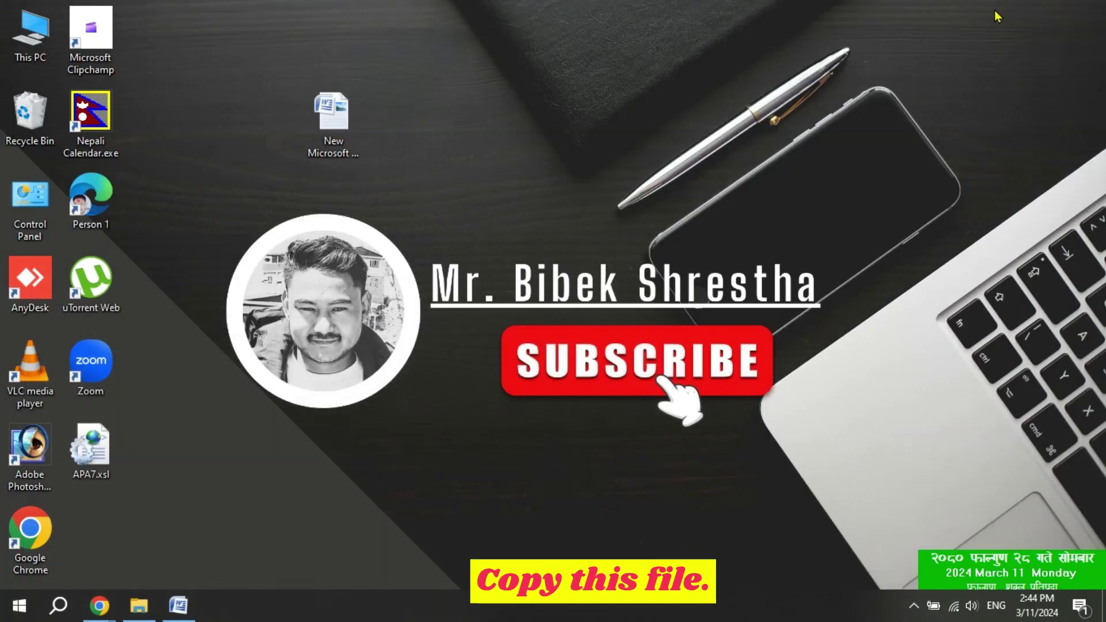
click(91, 450)
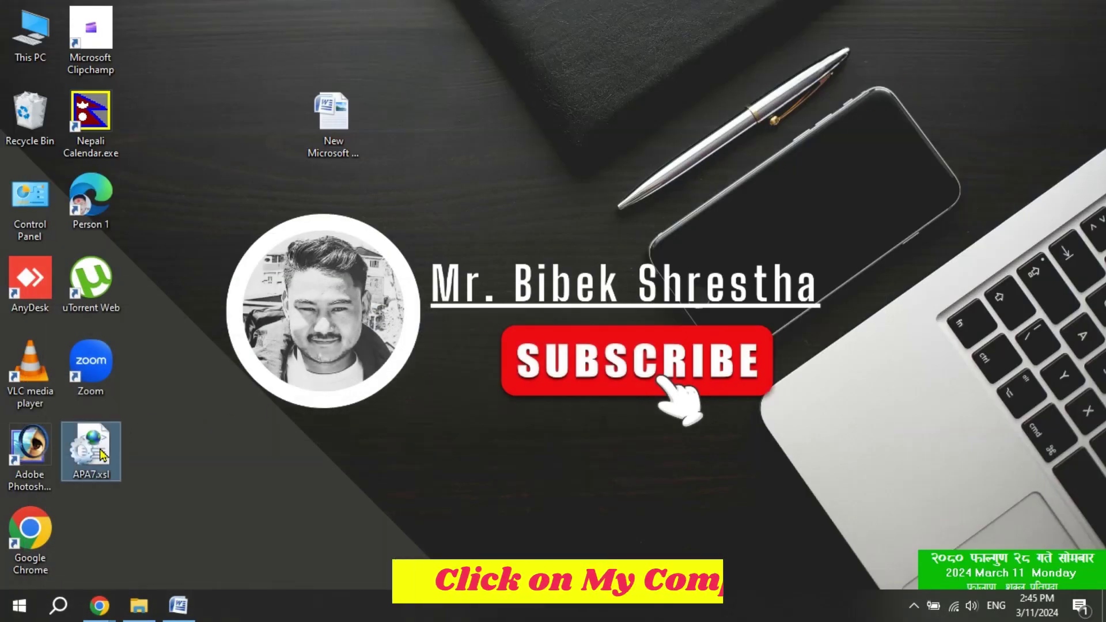
Open the folder C:\Program Files (x86)\Microsoft Office\Office12\Bibliography\Style in File Explorer.
double_click(33, 41)
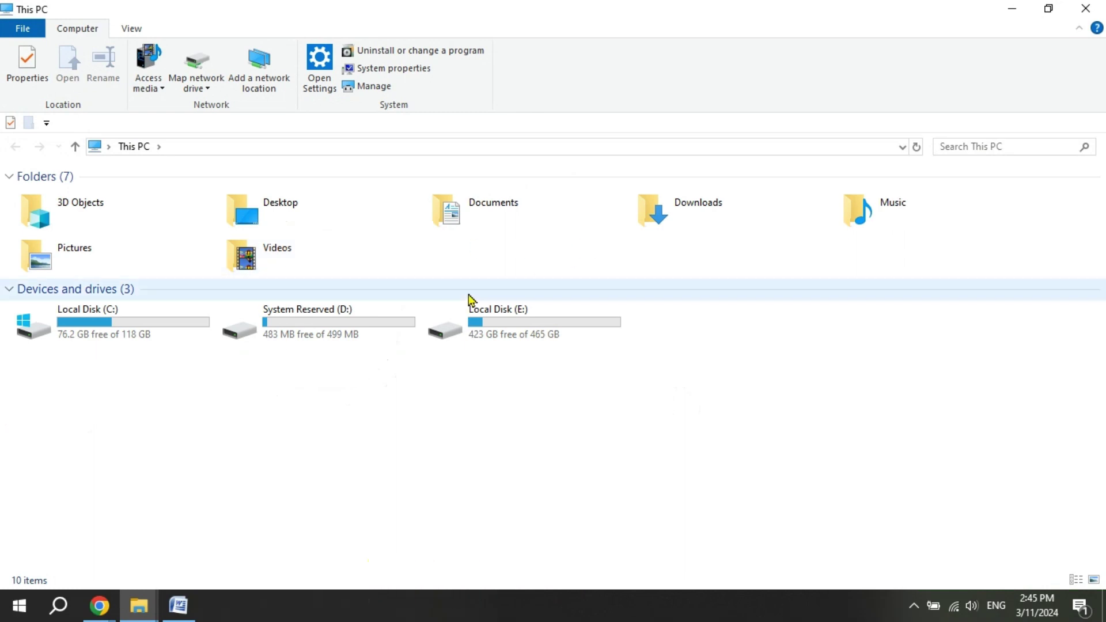
double_click(104, 321)
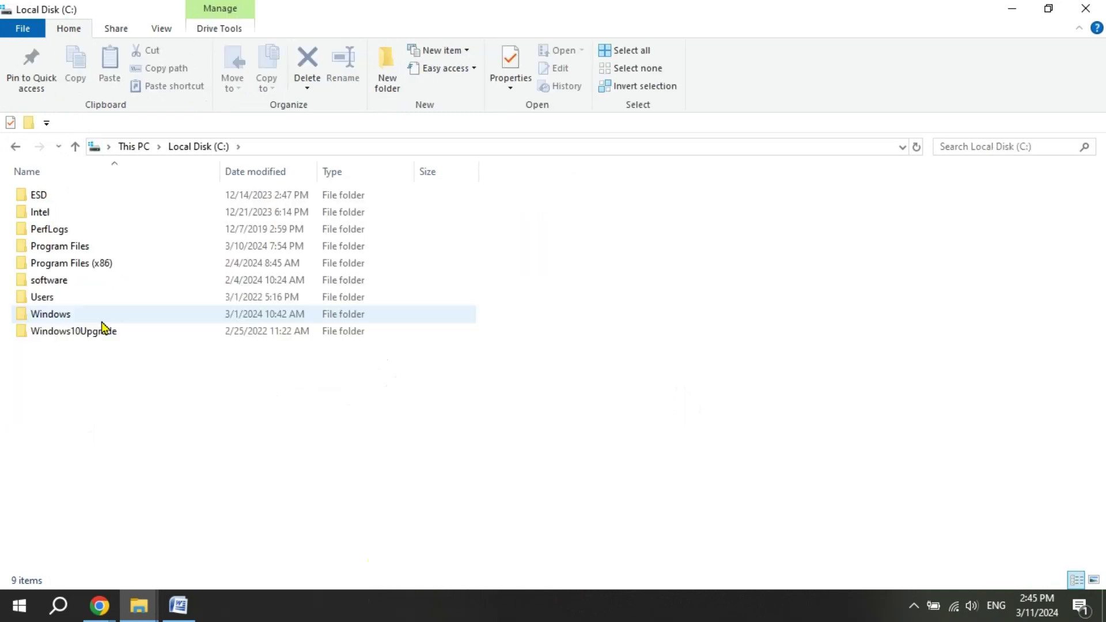
double_click(68, 265)
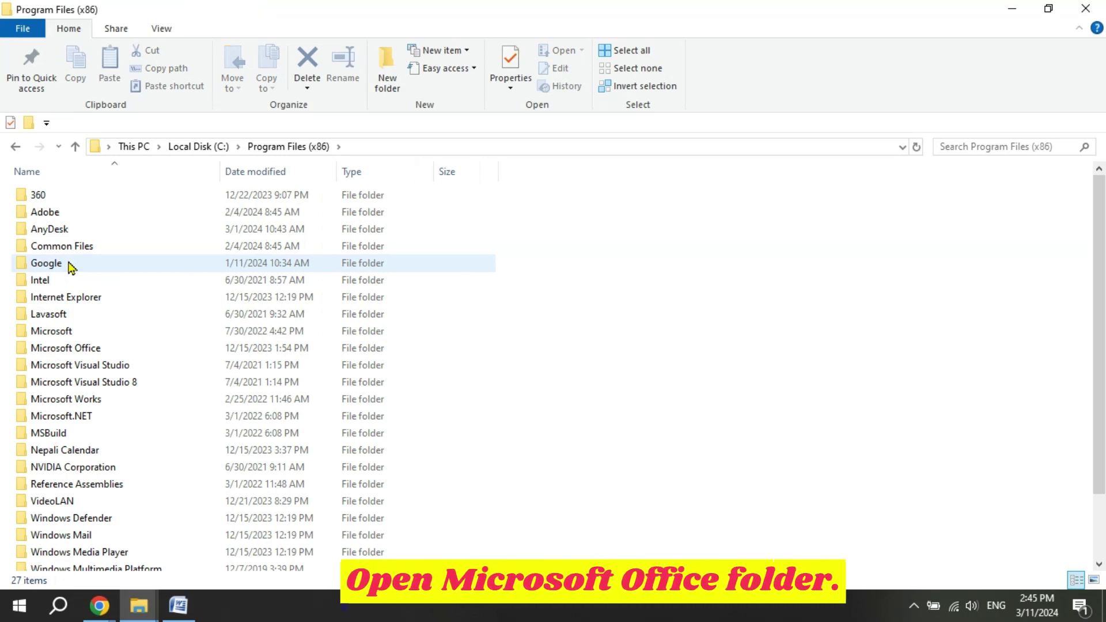
double_click(67, 349)
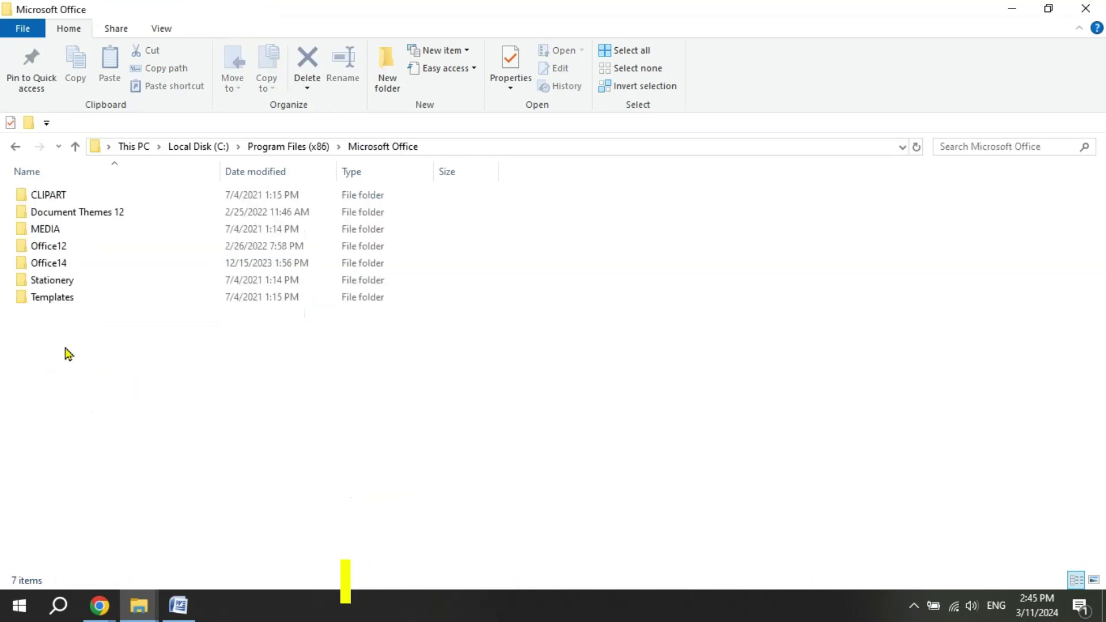
double_click(62, 249)
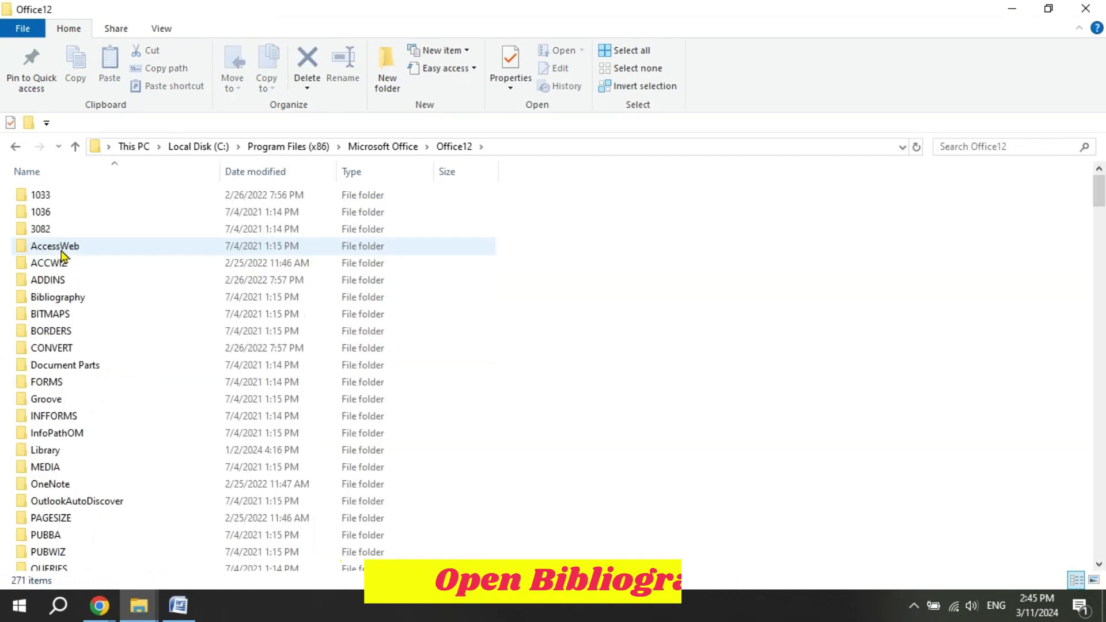
double_click(56, 298)
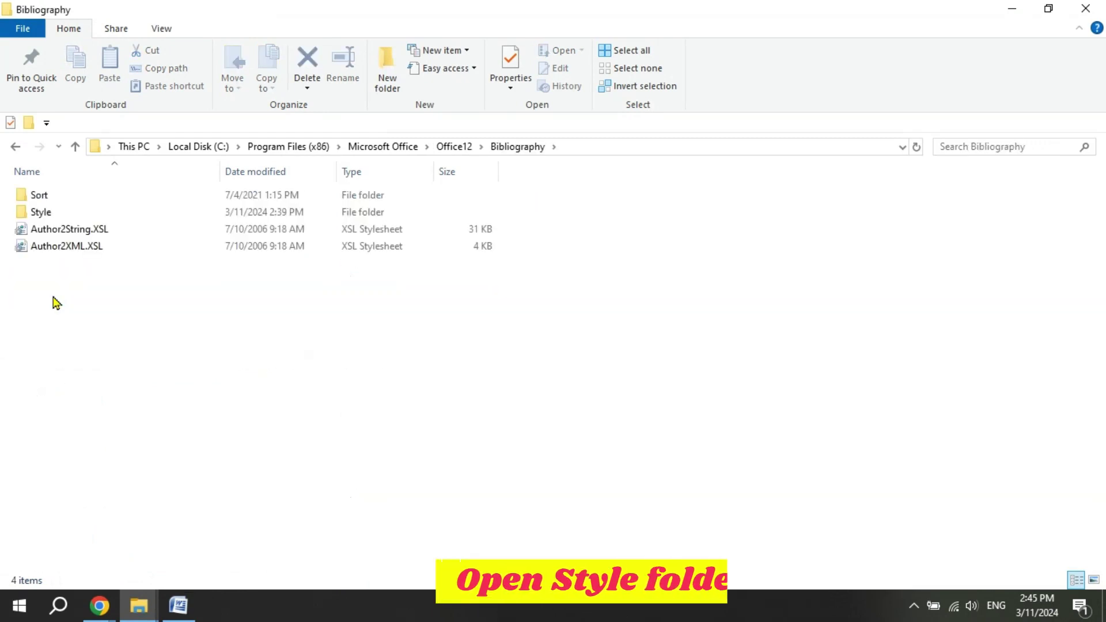
click(61, 217)
double_click(62, 216)
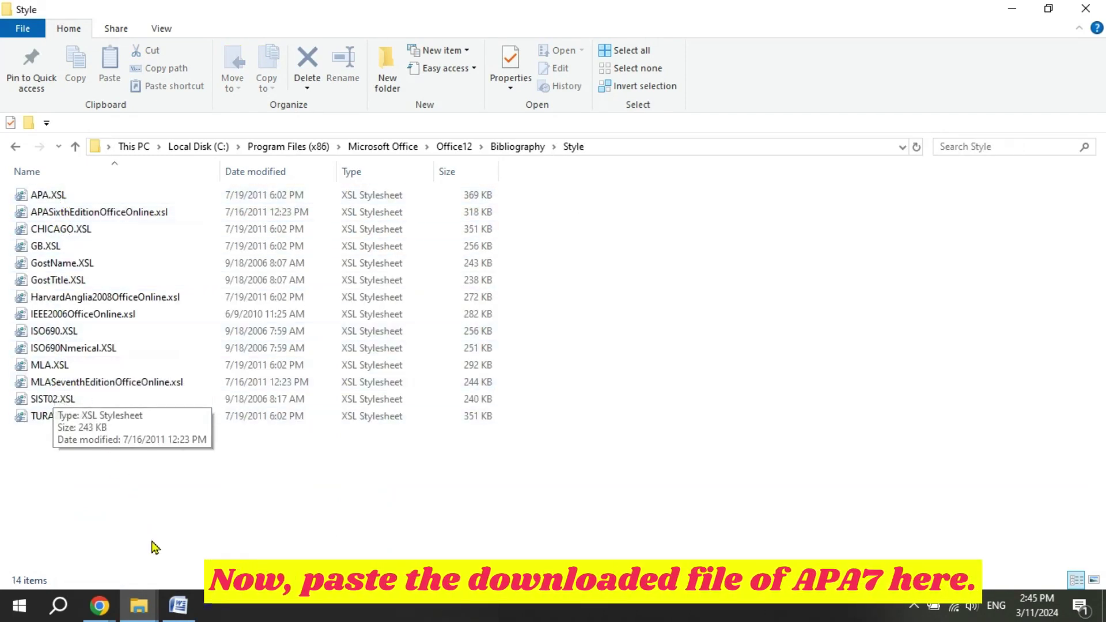
Copy APA7.xsl from the desktop into the Office12 Bibliography\Style folder, granting administrator permission for the copy.
click(1010, 8)
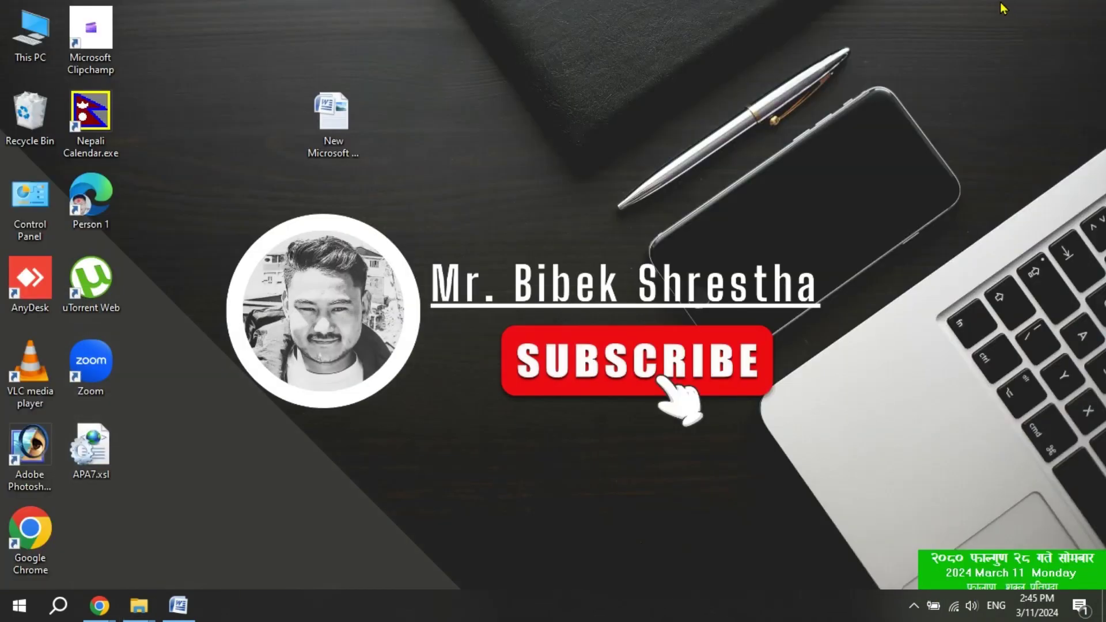
right_click(98, 444)
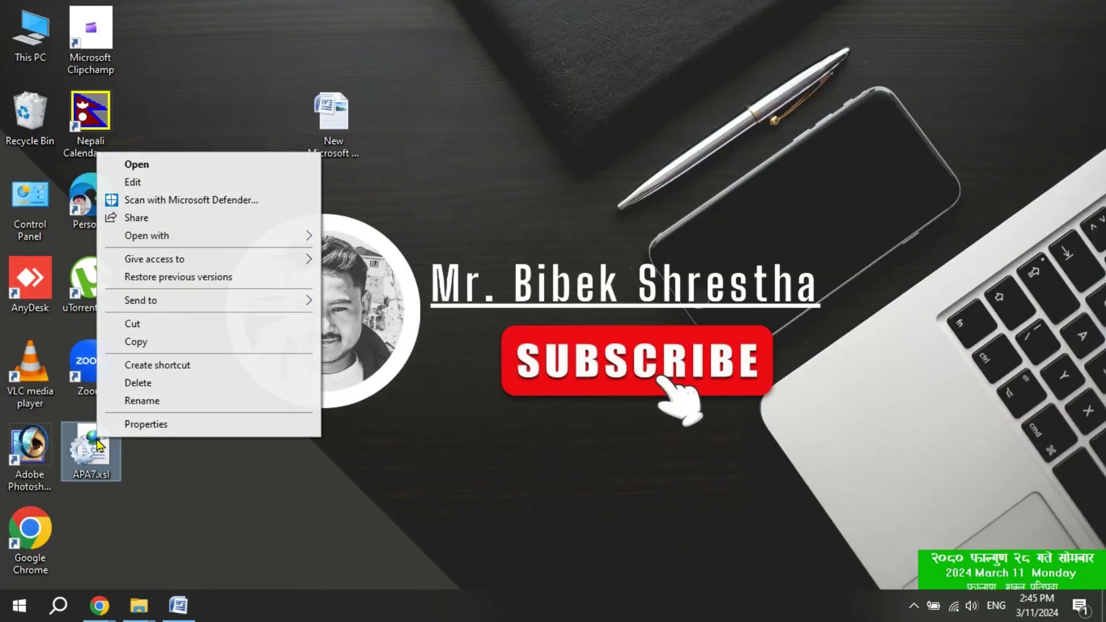
click(135, 342)
mouse_move(140, 612)
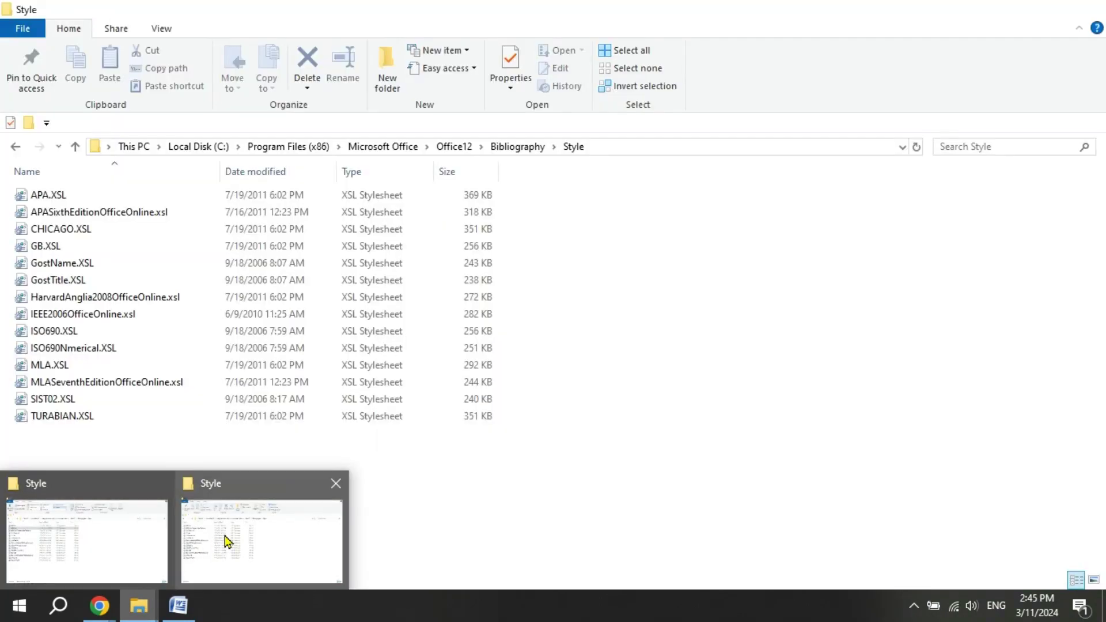
click(224, 539)
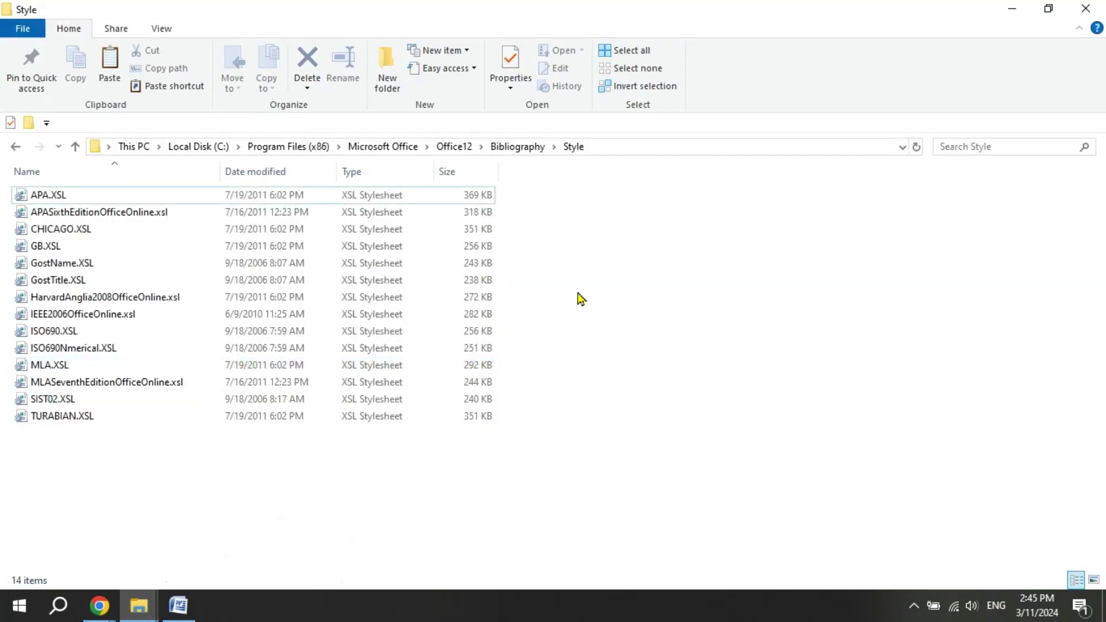
right_click(621, 225)
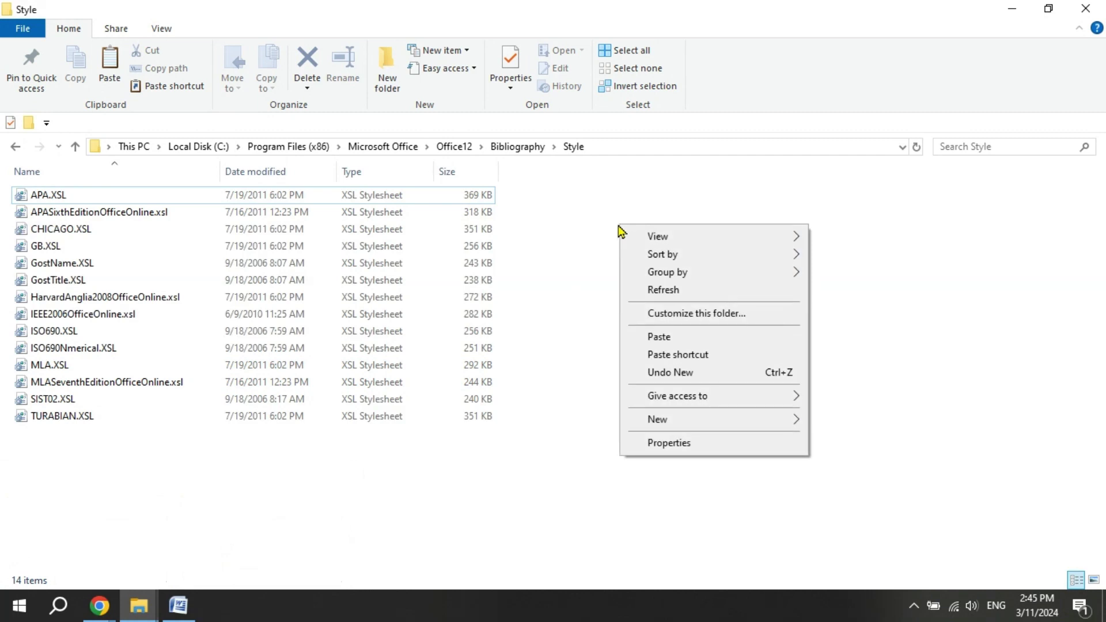
click(659, 337)
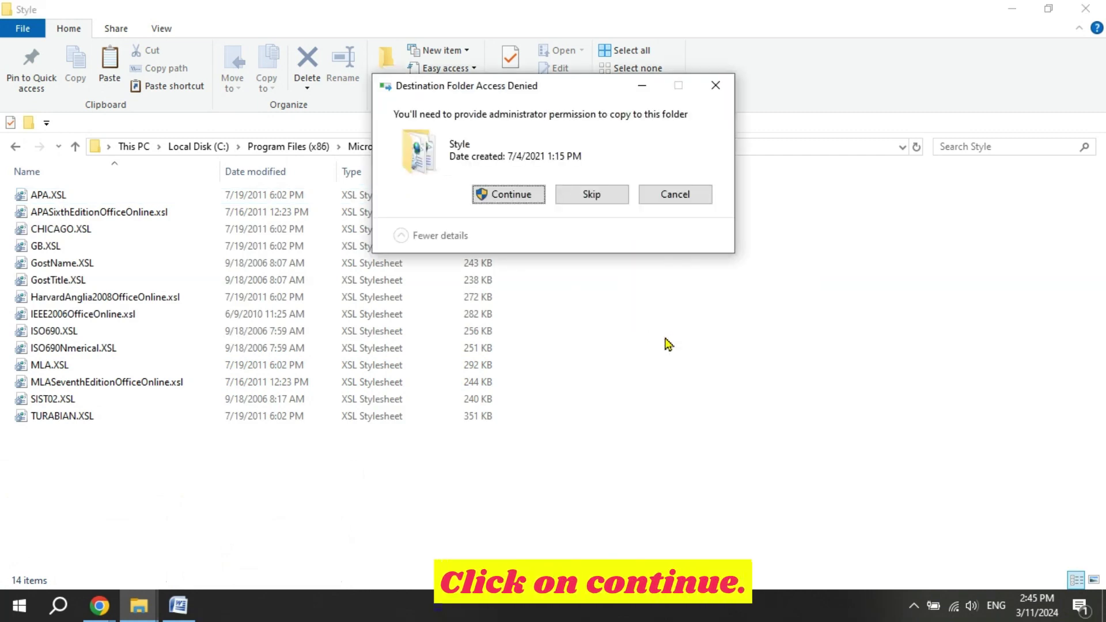
click(510, 199)
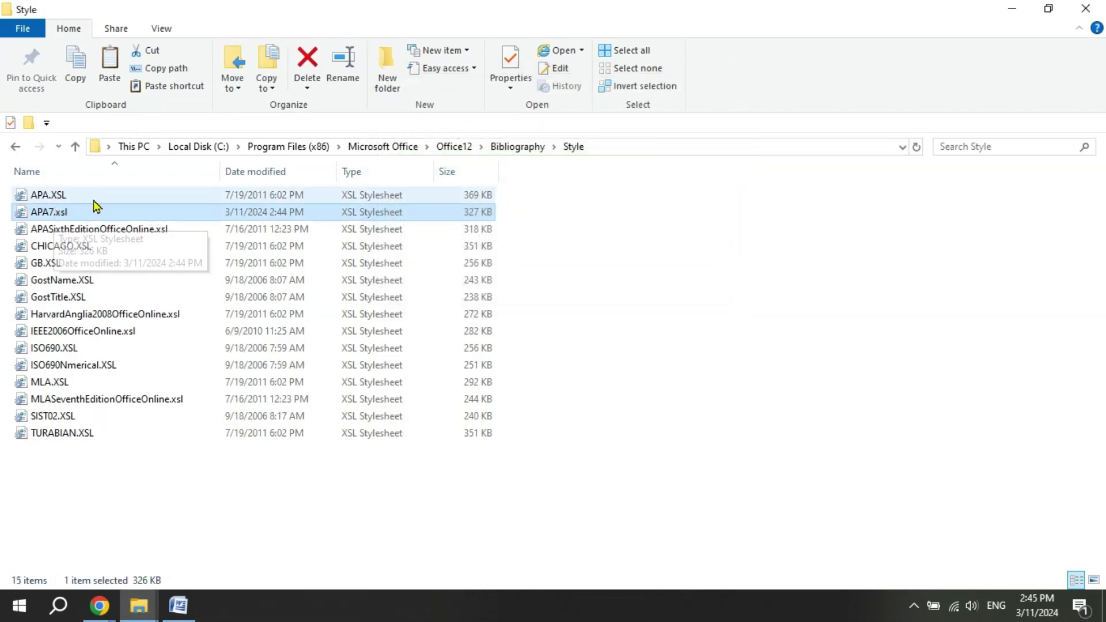
Close the Style folder and restart Word by reopening the Word document saved on the desktop.
click(1086, 10)
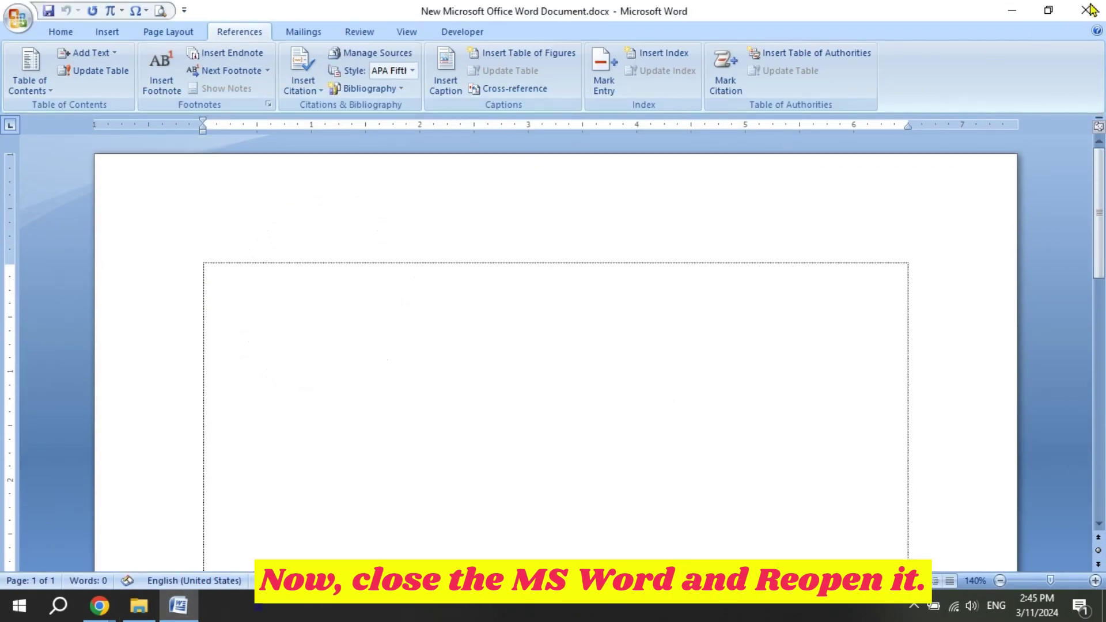
click(1088, 9)
double_click(331, 122)
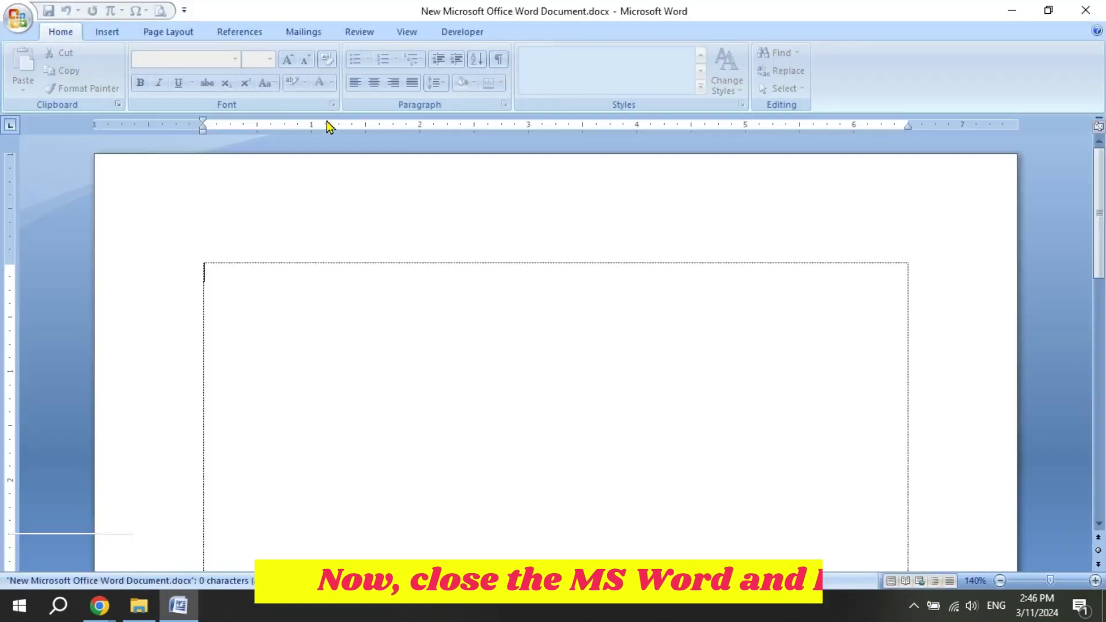
Check the list of available citation styles for the APA entry, leaving the style selection as it is.
click(239, 30)
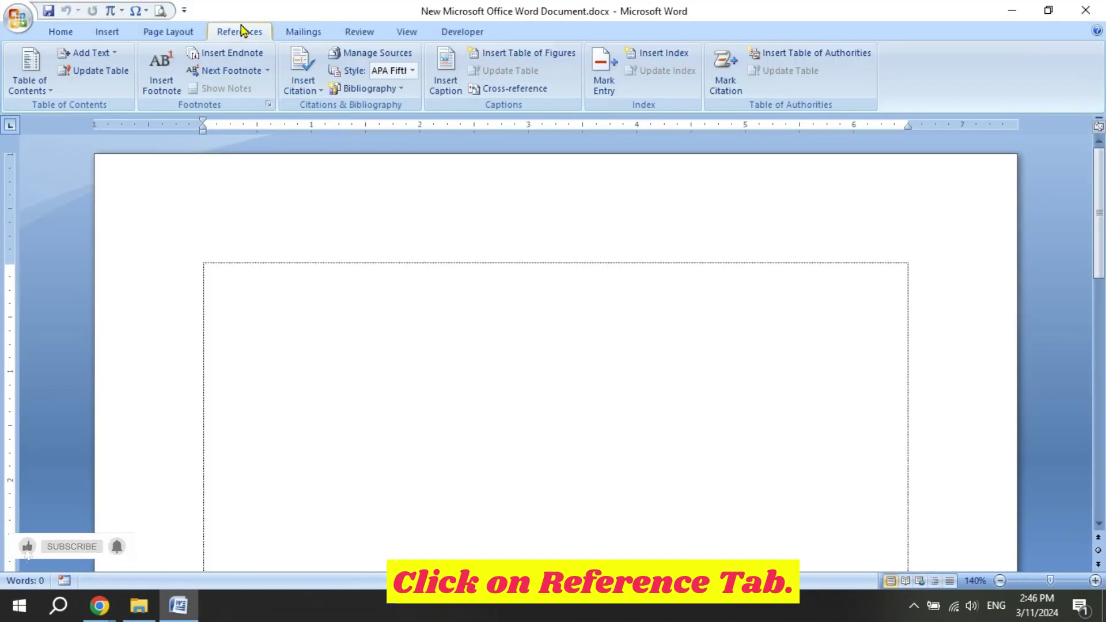
click(412, 70)
click(414, 71)
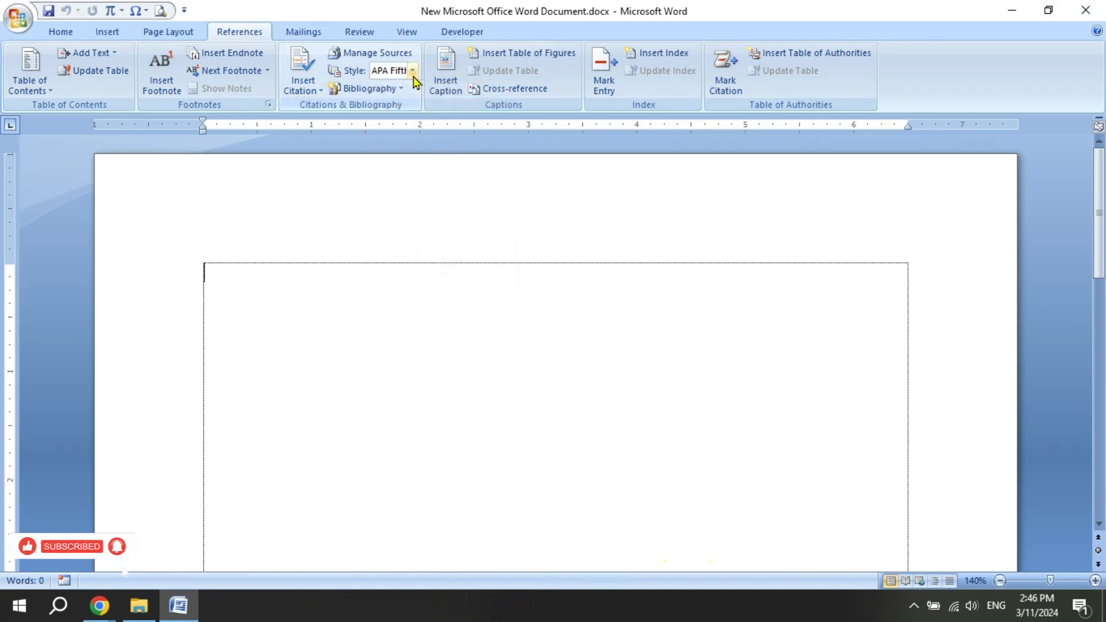
click(413, 71)
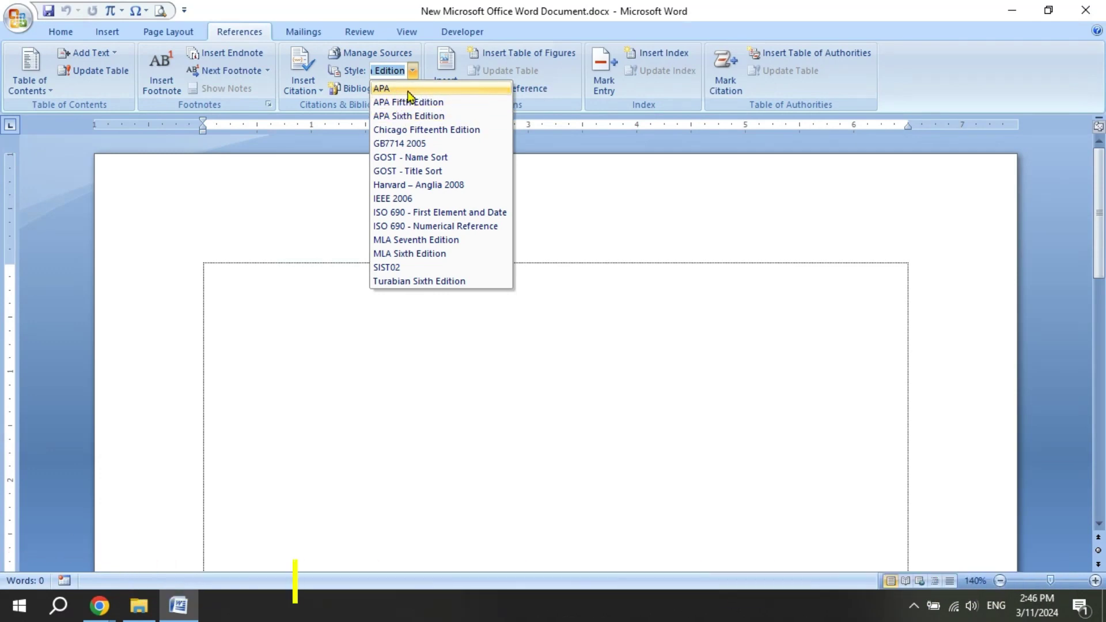
click(265, 280)
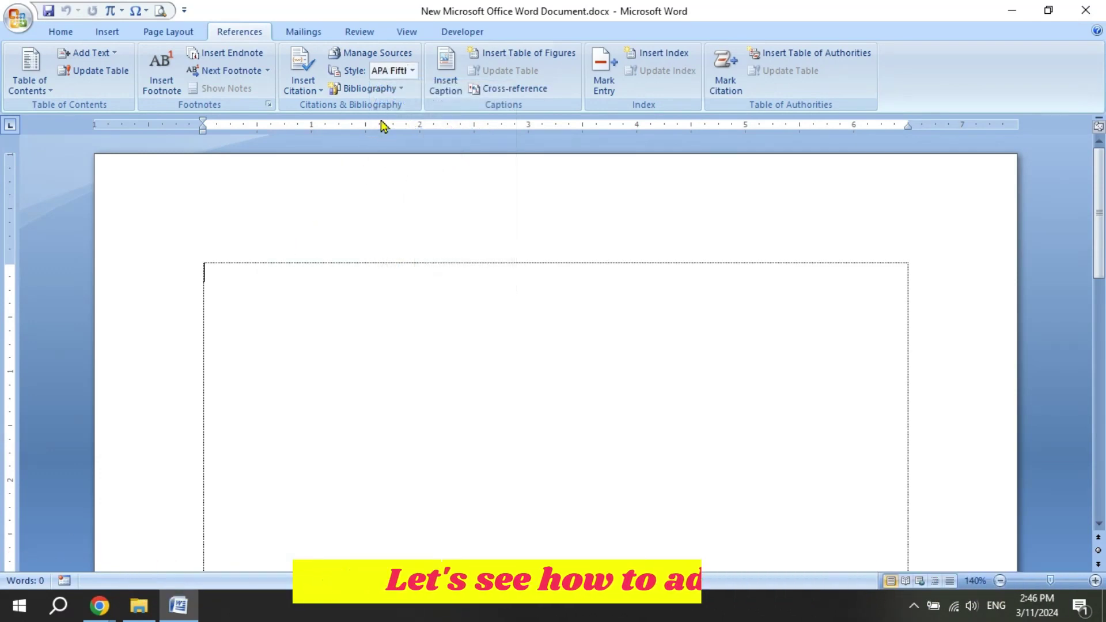
Start a new citation source and add the author's last and first name to it.
click(304, 70)
click(341, 111)
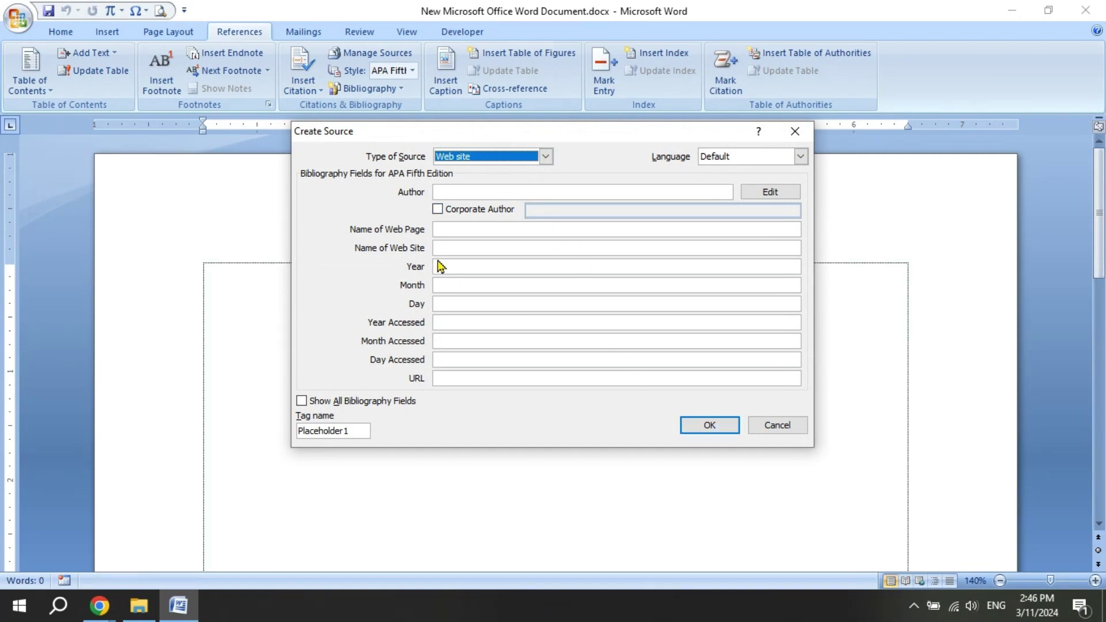
click(459, 193)
click(787, 196)
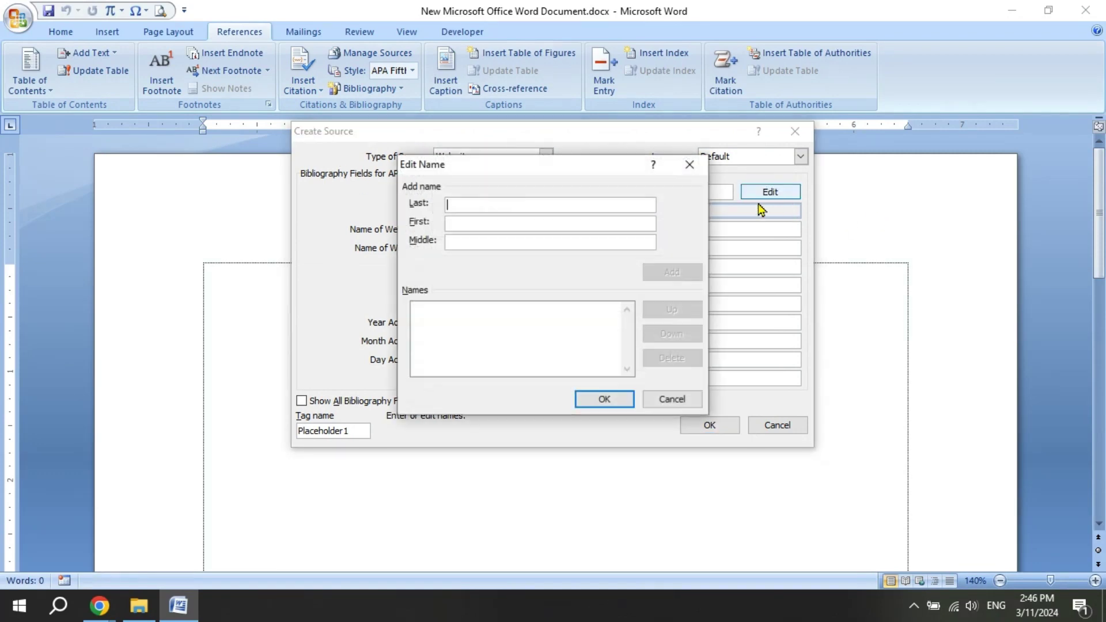
text(Bl)
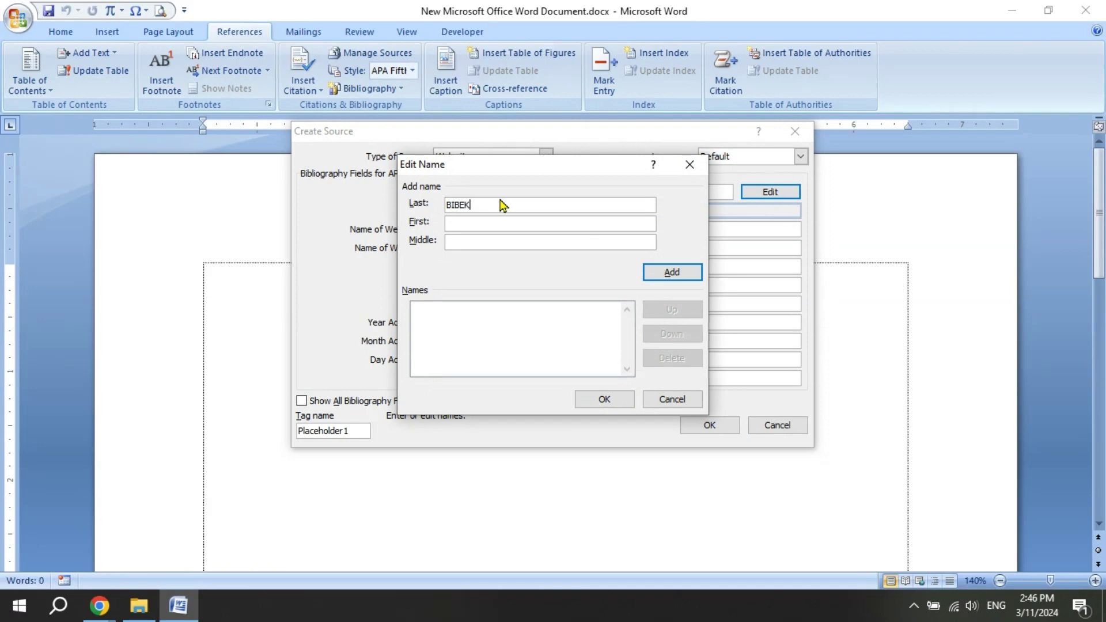
key(BackSpace)
key(BackSpace)
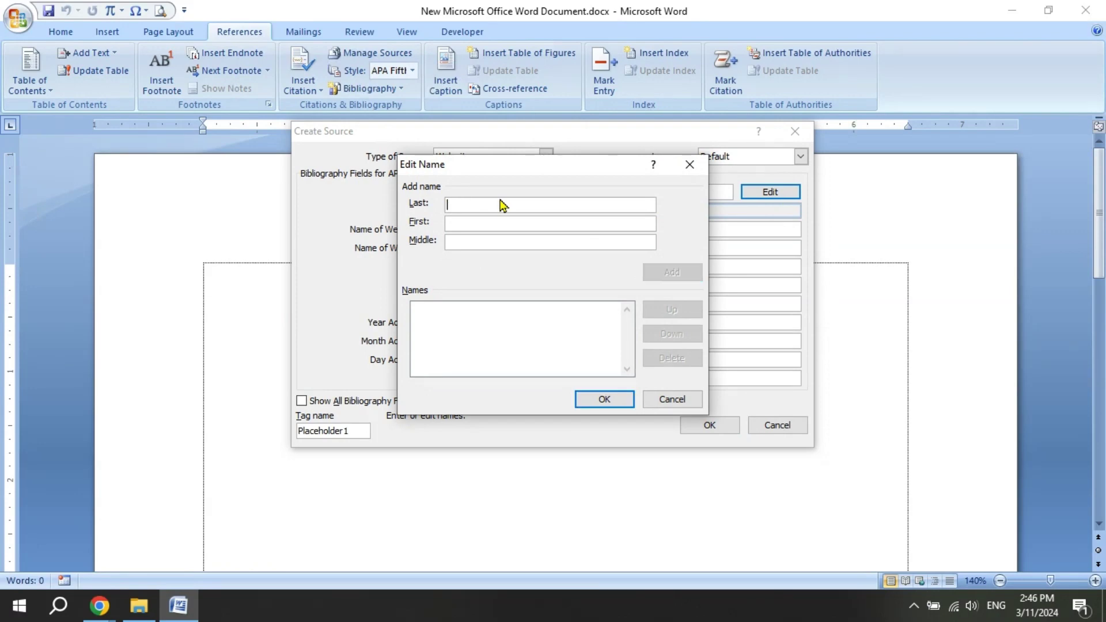
text(SHRESTHA)
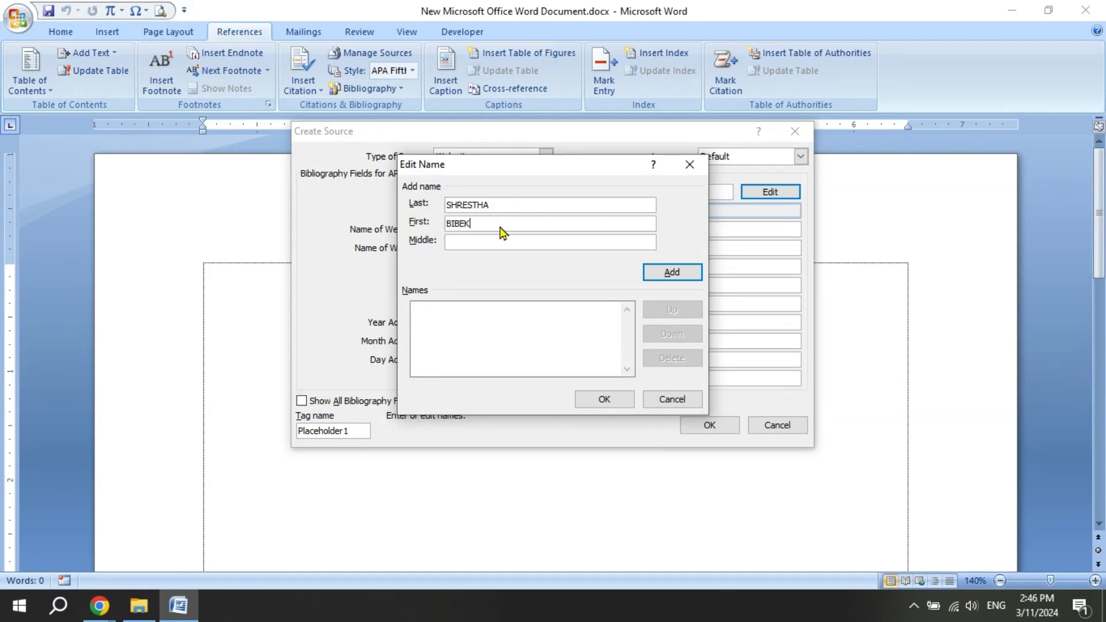
click(680, 277)
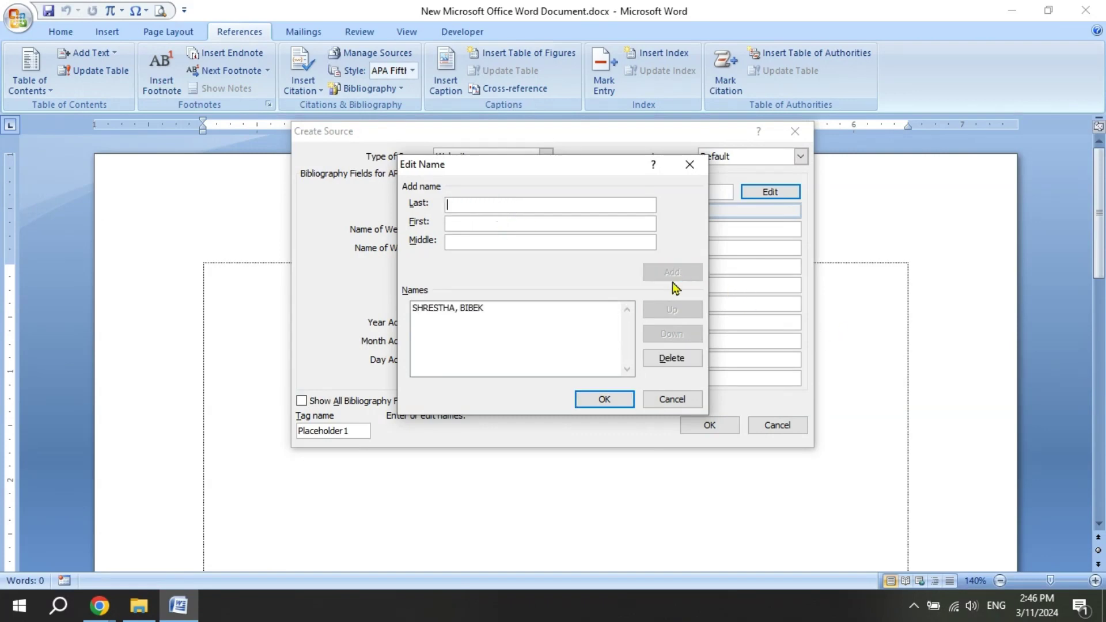
click(605, 401)
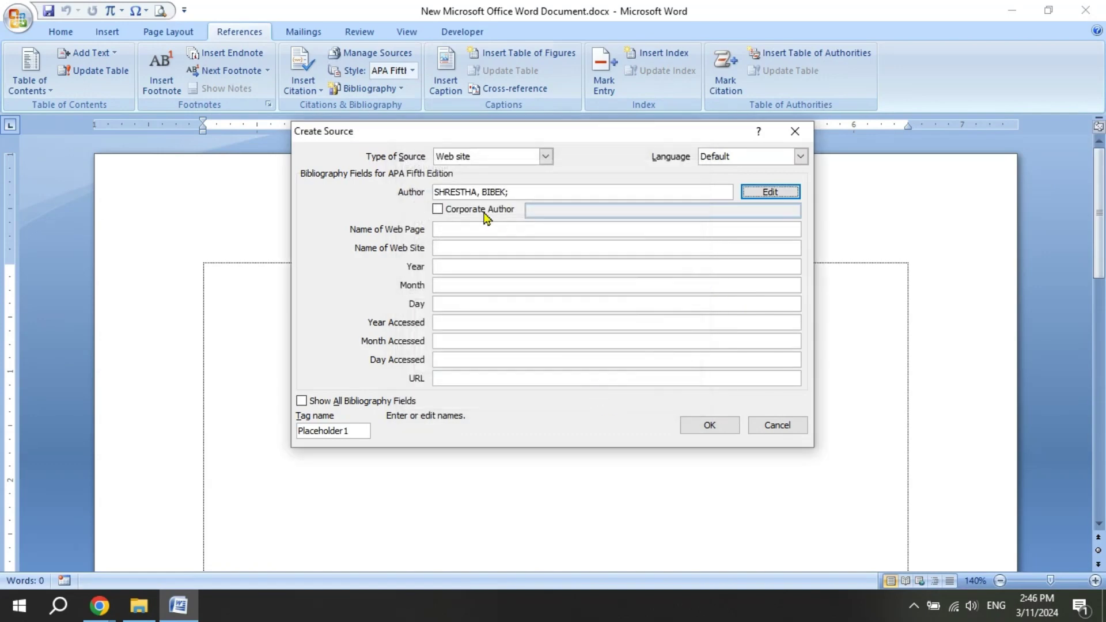
Set the source type to Report and enter the title "Profitability Analysis of Sunrise Bank Limited".
click(461, 228)
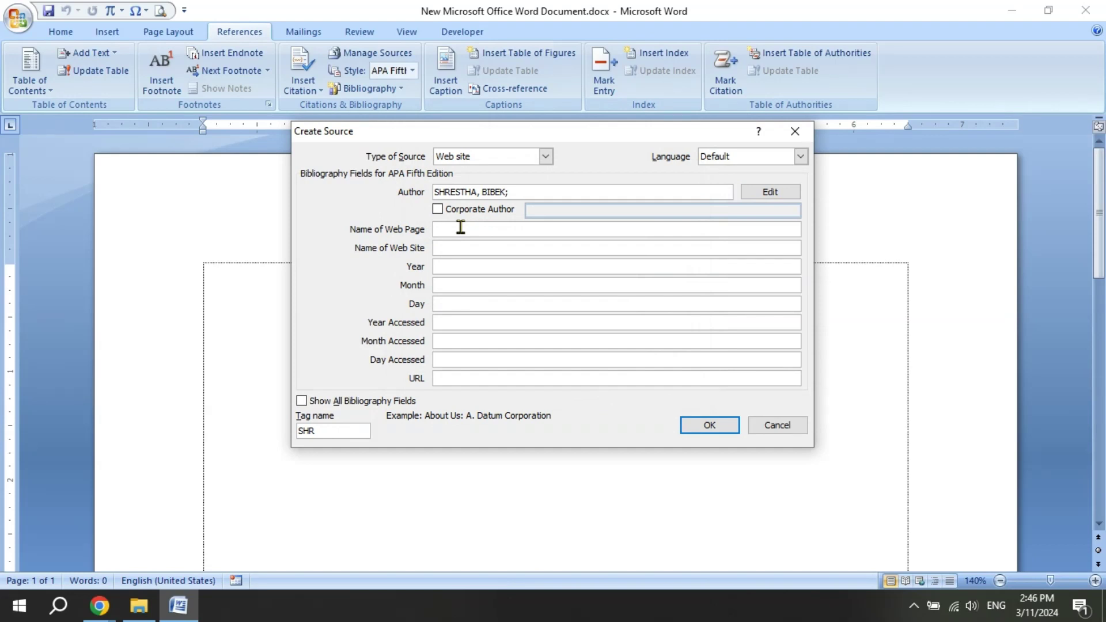
click(546, 155)
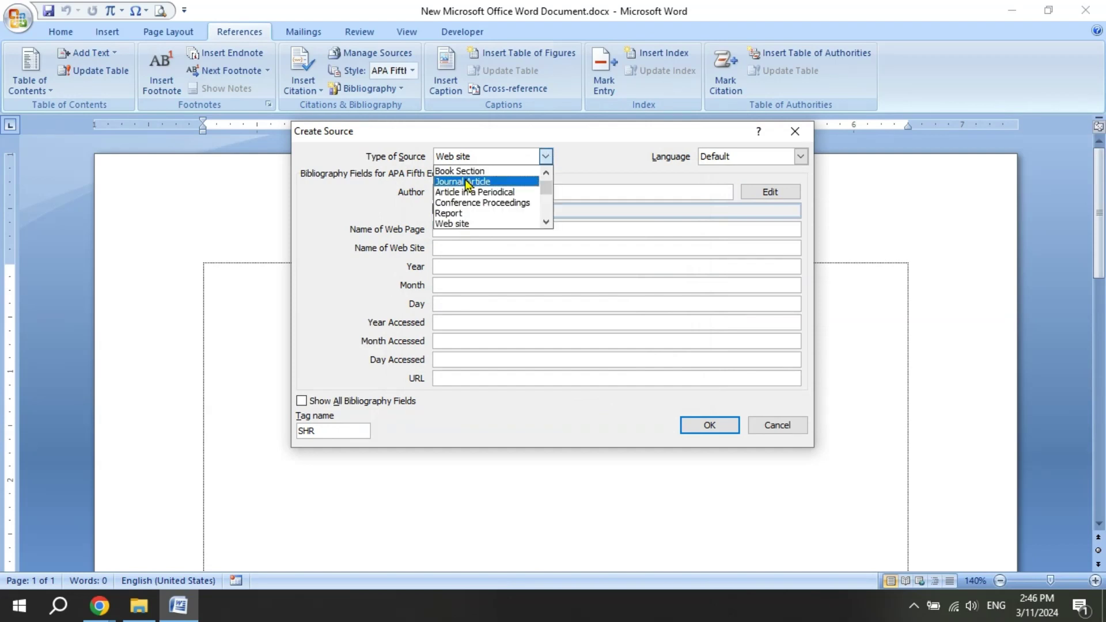
click(458, 213)
click(460, 233)
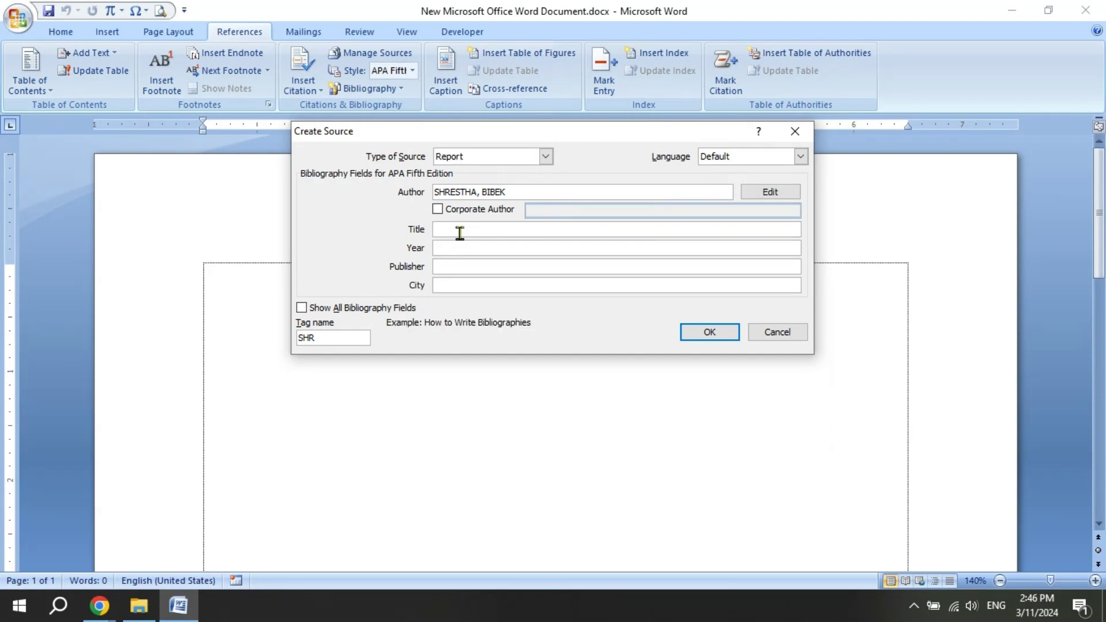
text(ta)
text(bility Analysis of Sunrise Bank Limited)
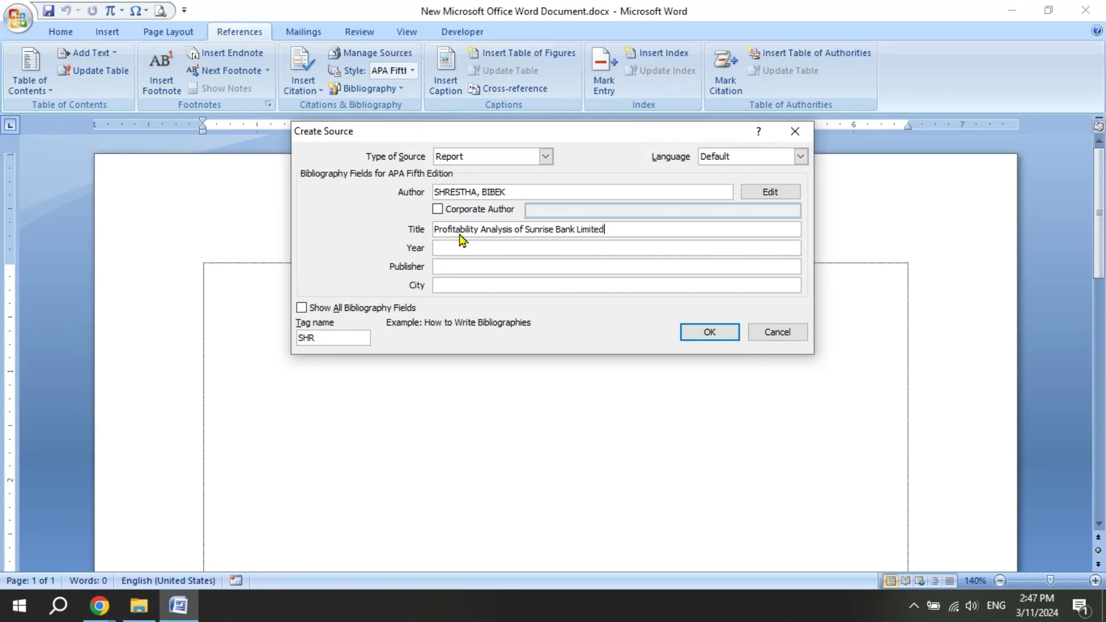
Enter the year 2075, publisher TU and city Kathmandu for the report, and insert its citation.
key(Tab)
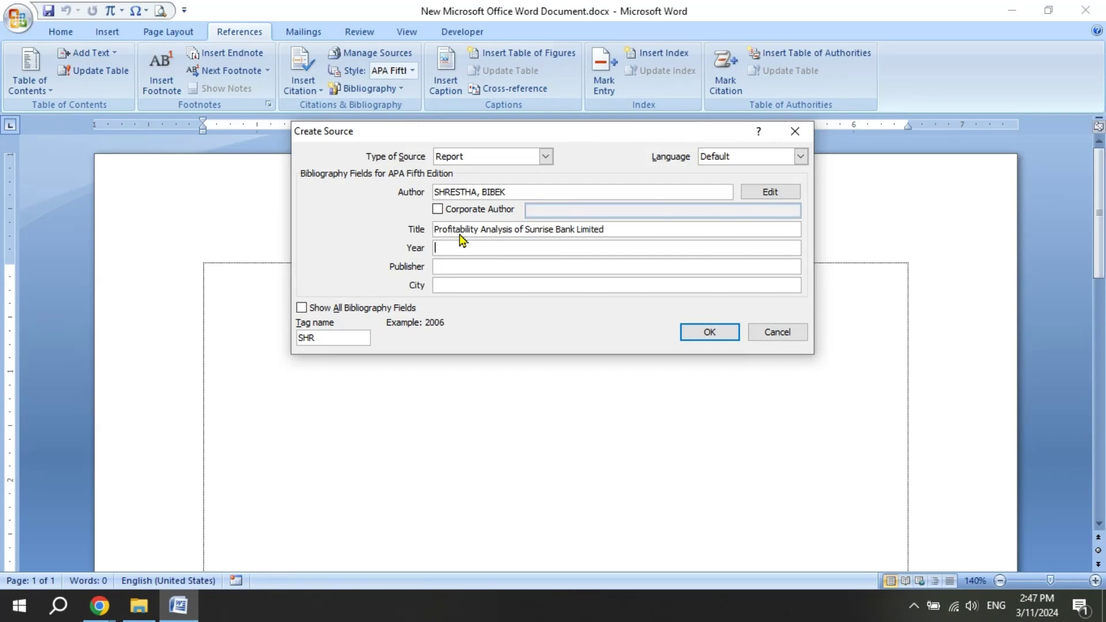
text(2075)
key(Tab)
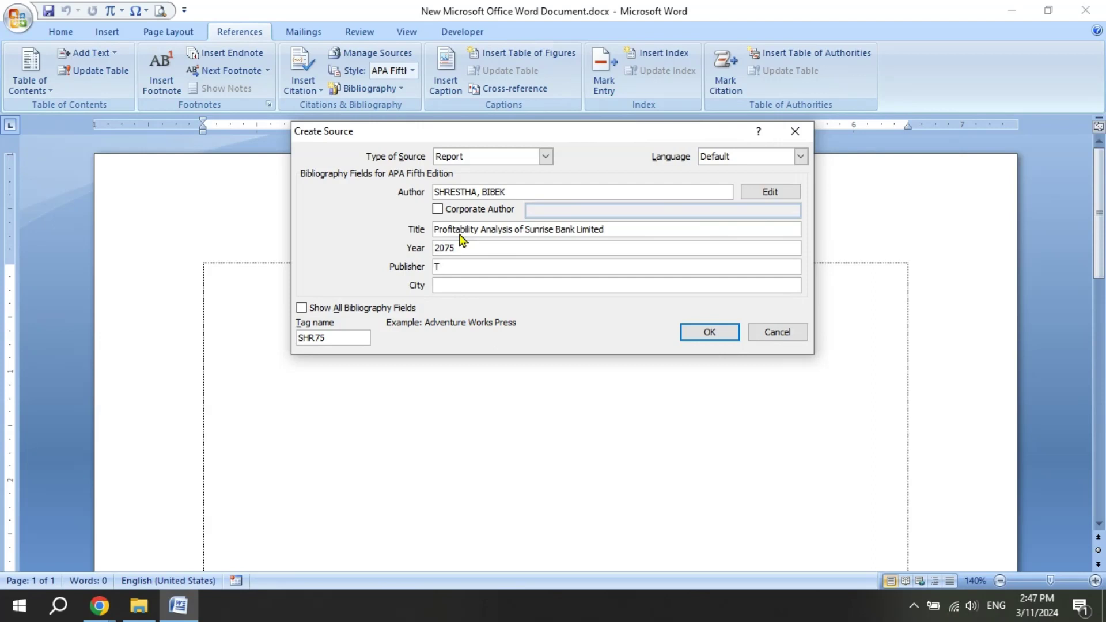
key(Tab)
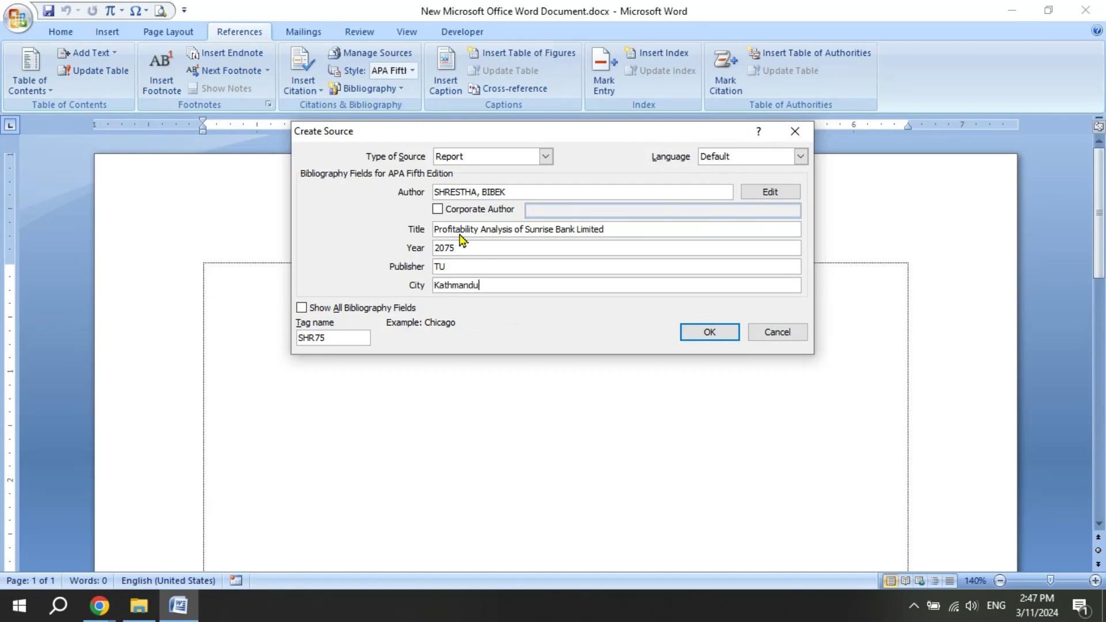
click(709, 334)
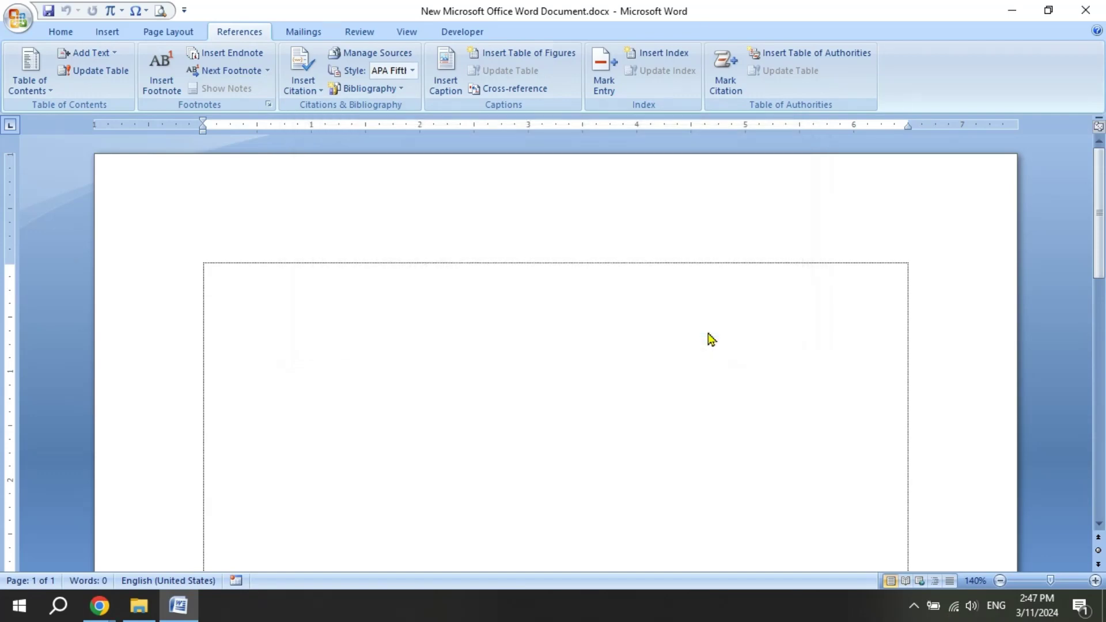
Select the inserted citation and change the document's citation style to APA.
click(251, 272)
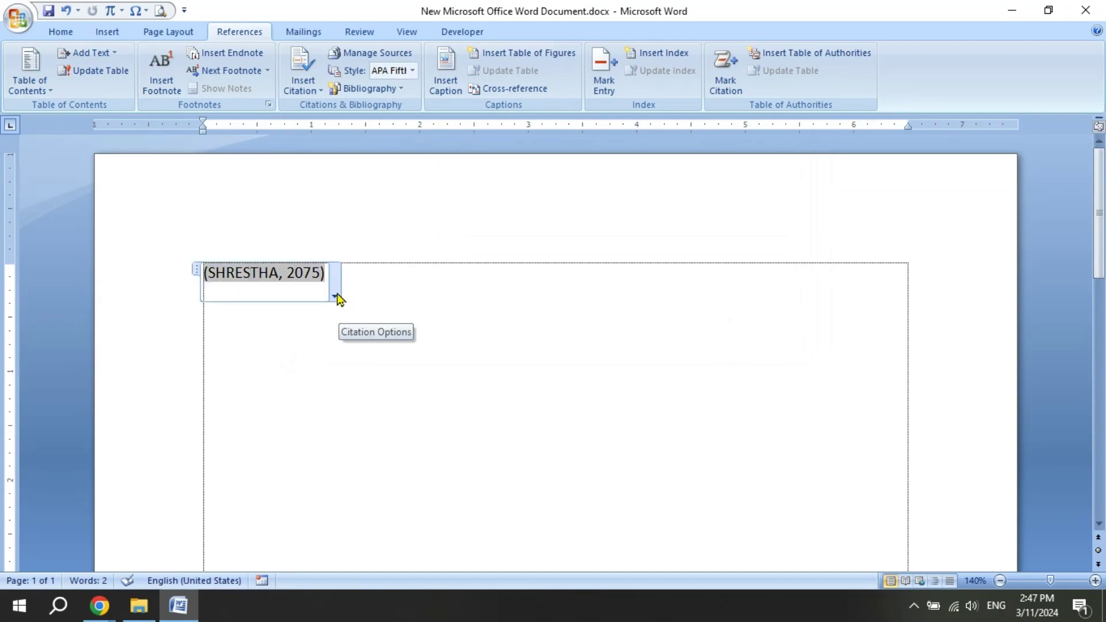
click(412, 70)
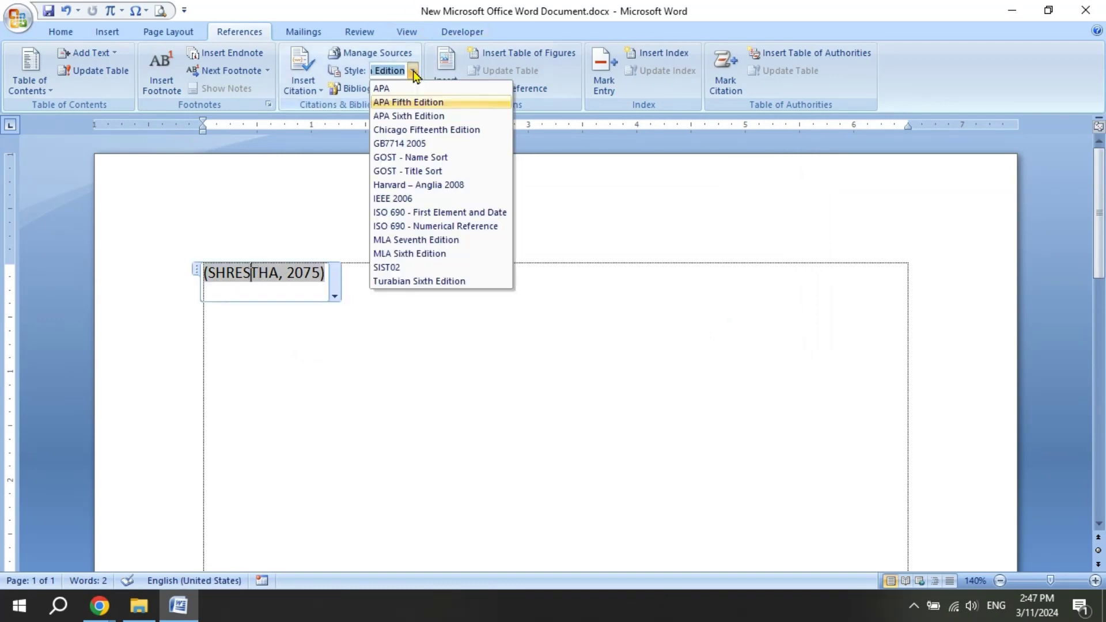
click(382, 88)
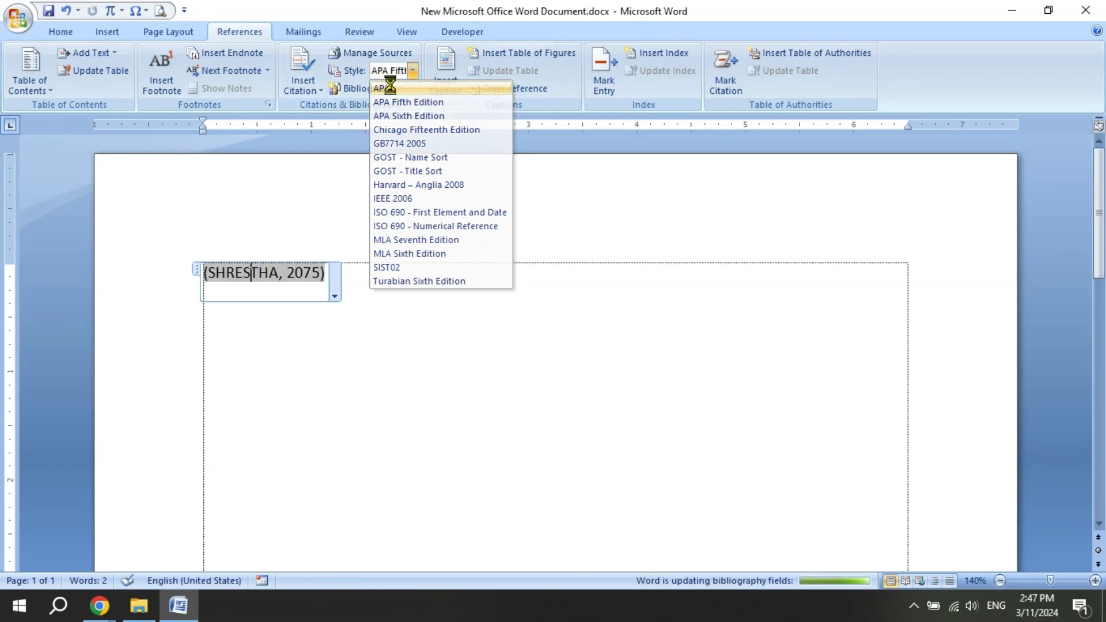
Open the inserted citation's source for editing and add a second author's last and first name.
click(334, 297)
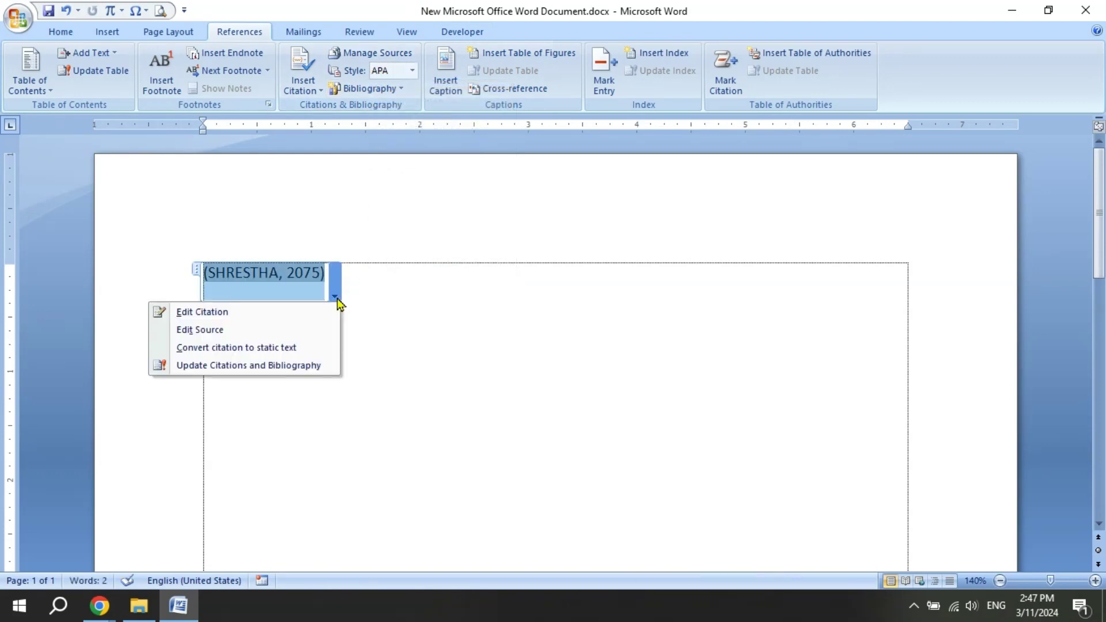
click(230, 333)
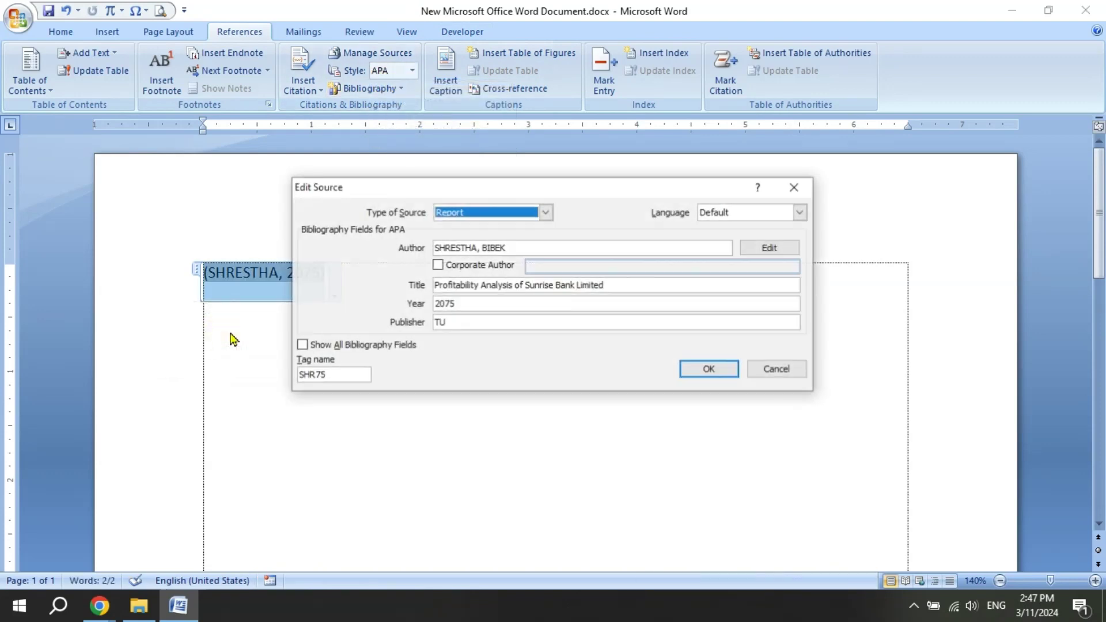
click(769, 250)
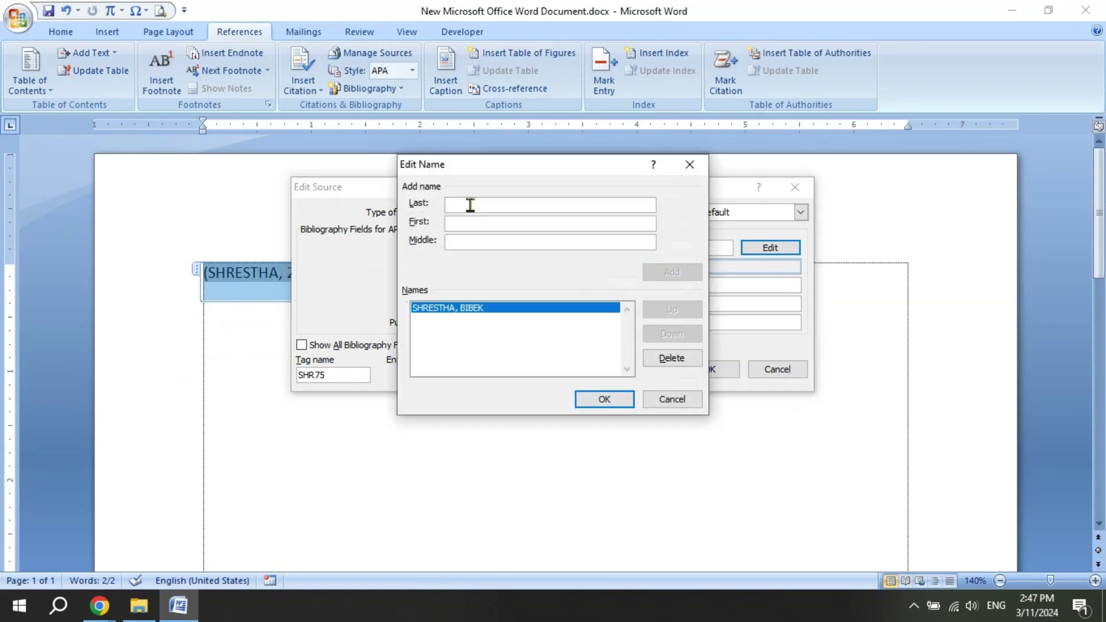
text(KAFLE)
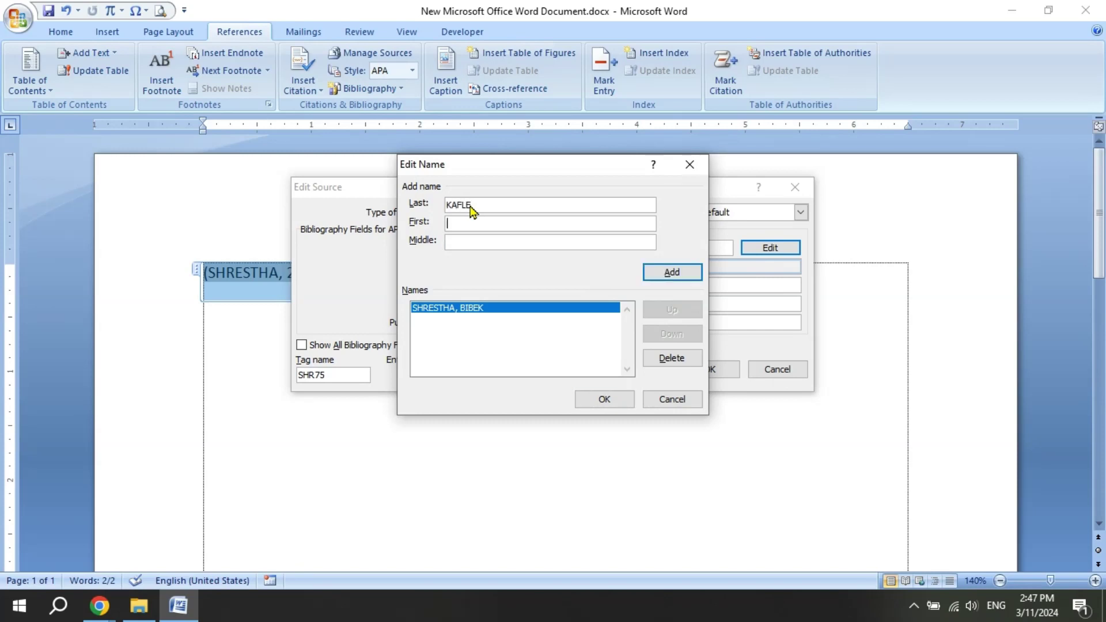
text(PRABIN)
key(Return)
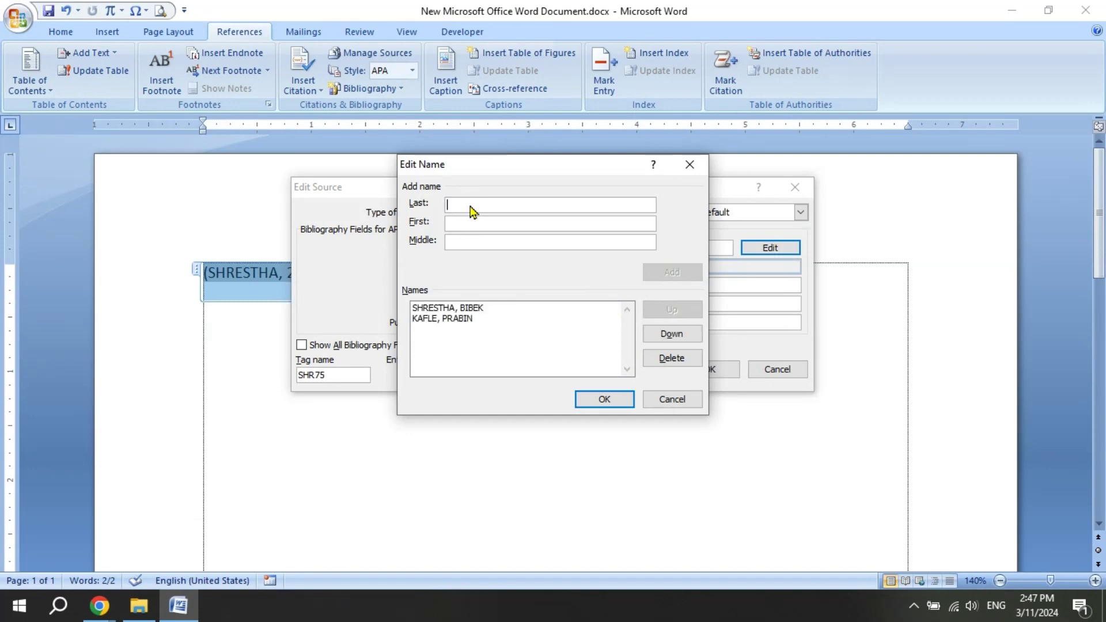
Add a third author's last and first name to the source, and update both the master list and the current document.
text(SHRESTHA)
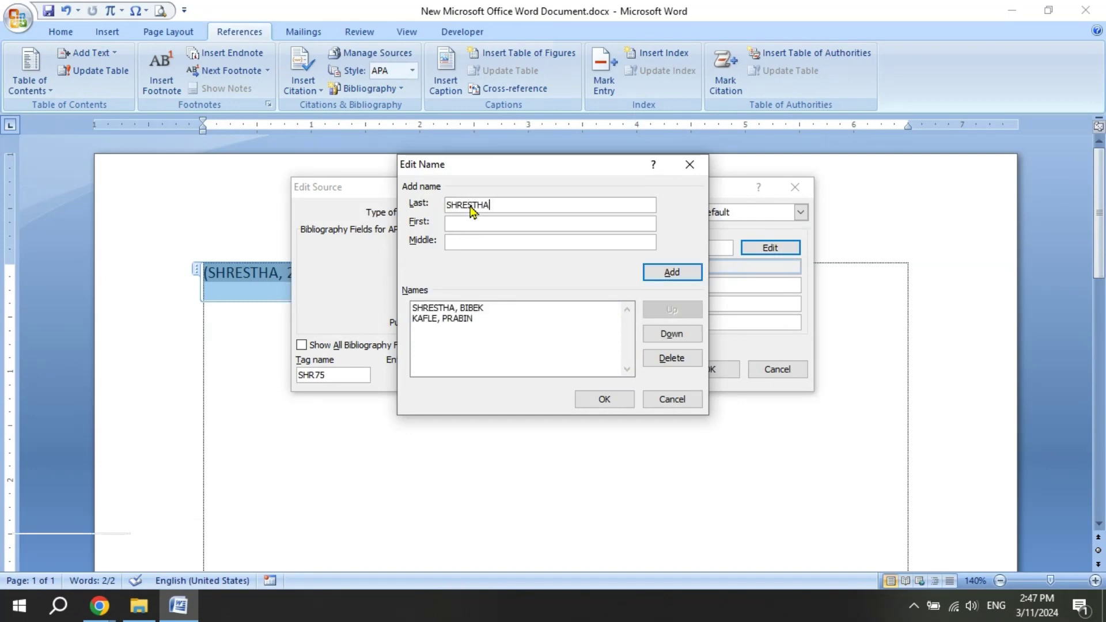
key(Tab)
text(BIBEK)
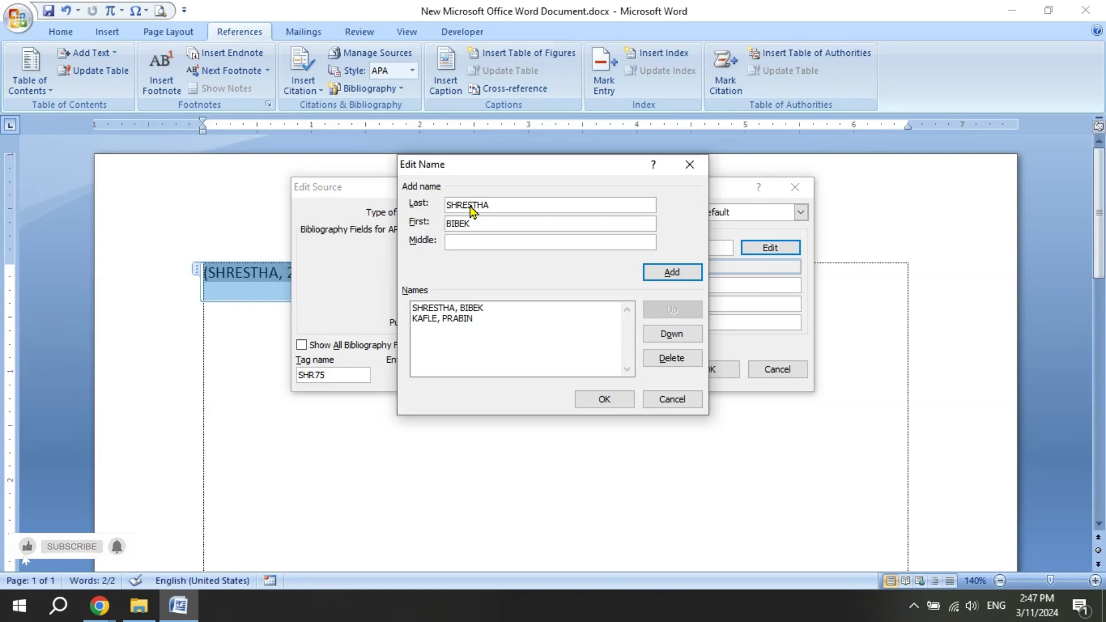
click(663, 275)
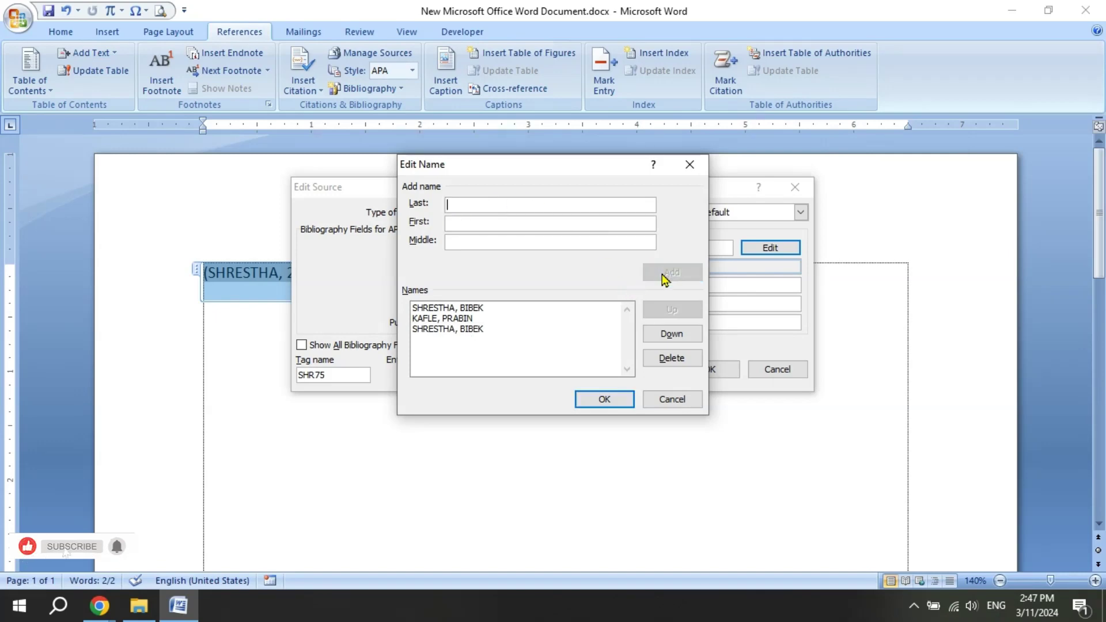
click(621, 397)
click(710, 370)
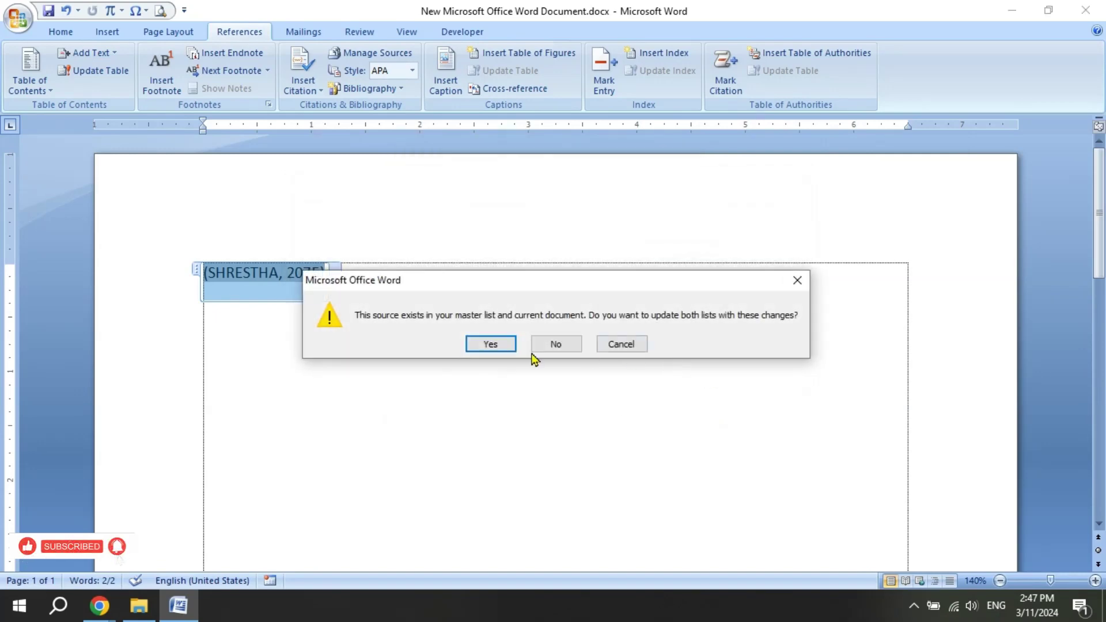
click(493, 347)
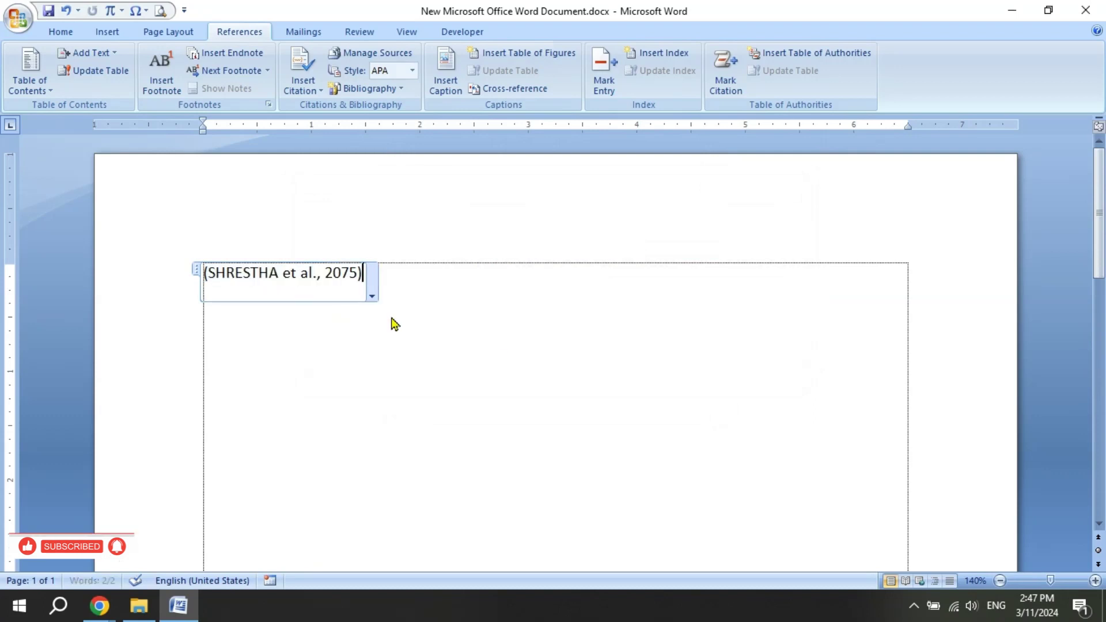
Compare the multi-author citation in APA Fifth Edition and APA Sixth Edition, and return the citation style to APA.
click(412, 71)
click(409, 103)
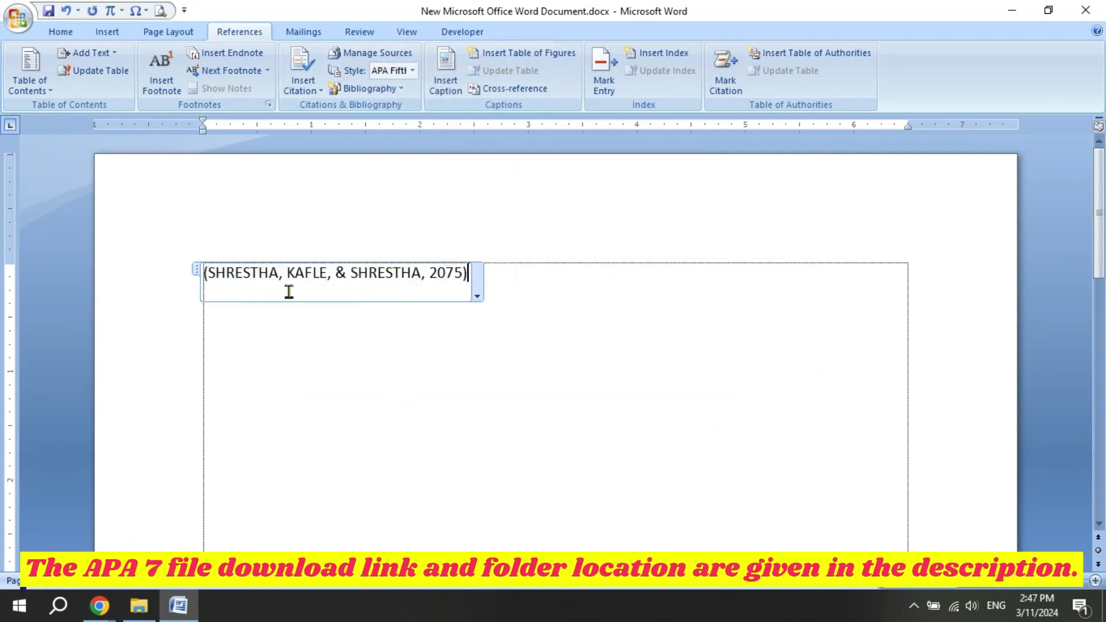
click(413, 70)
click(419, 115)
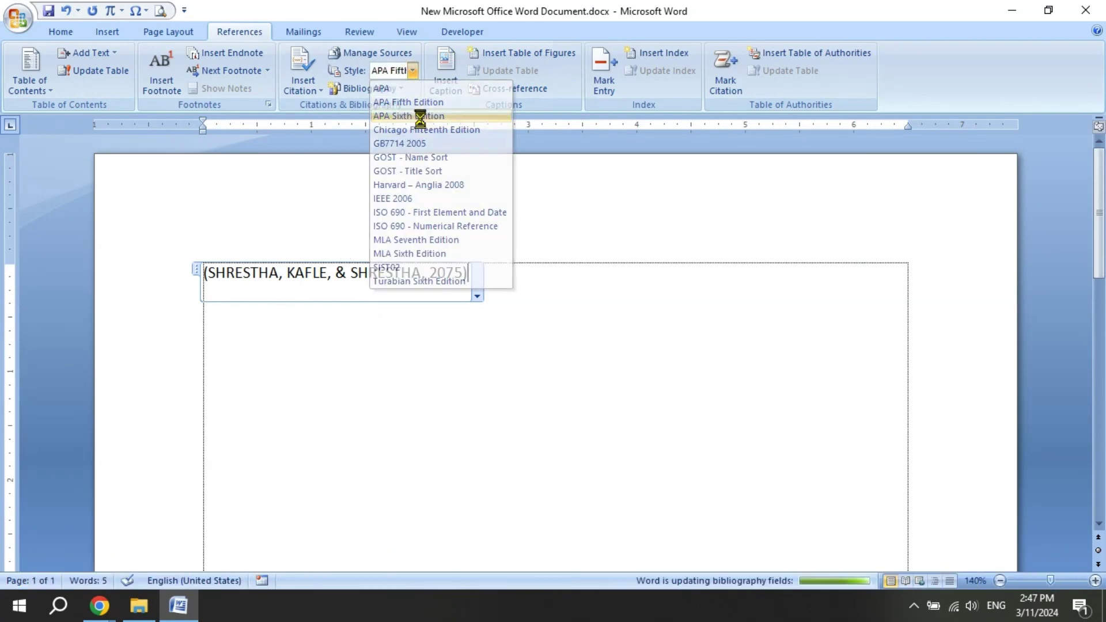
click(414, 72)
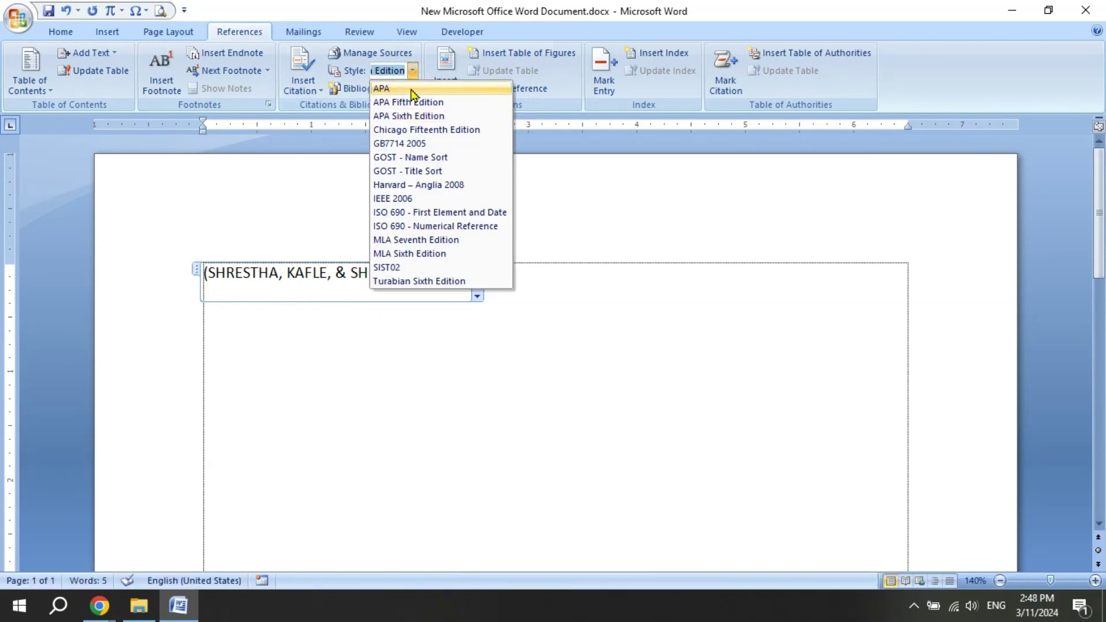
click(410, 88)
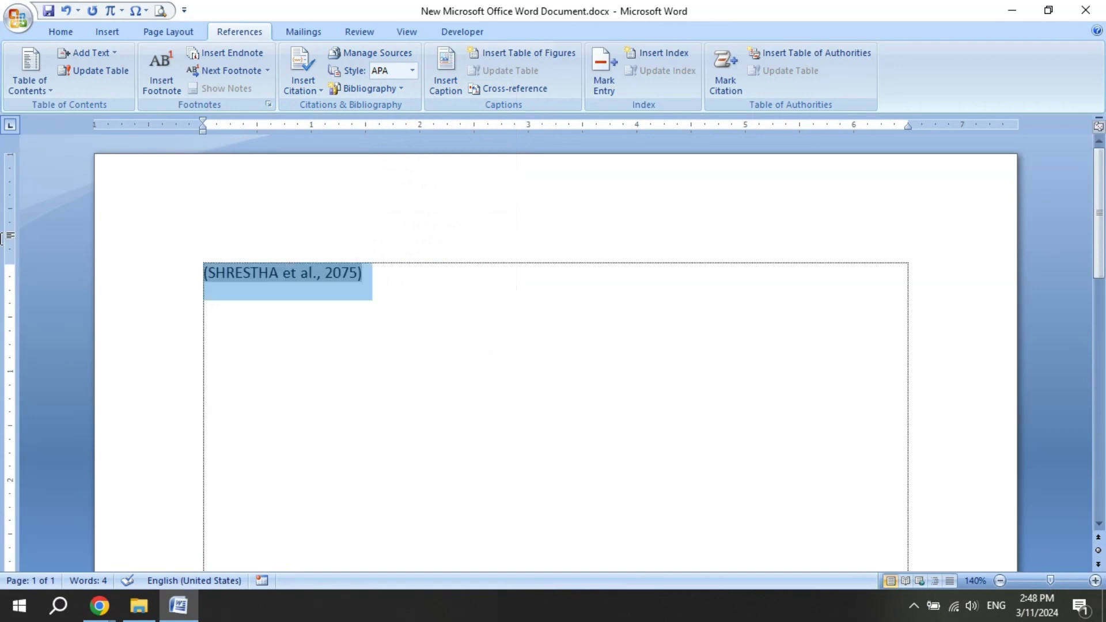
click(449, 293)
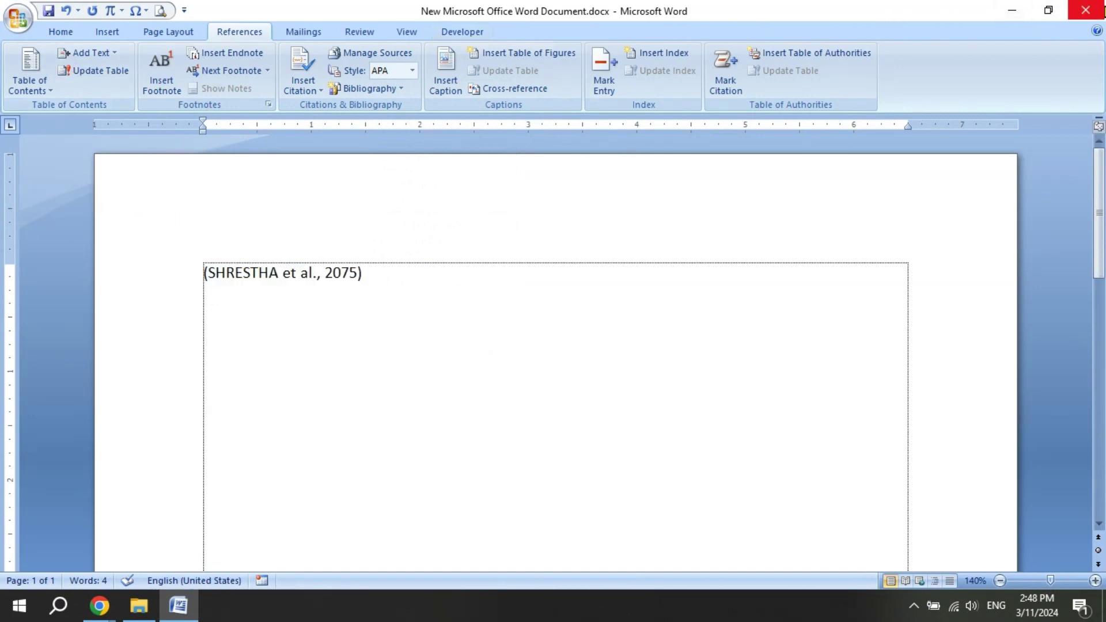
Close the document without saving its changes.
click(1099, 12)
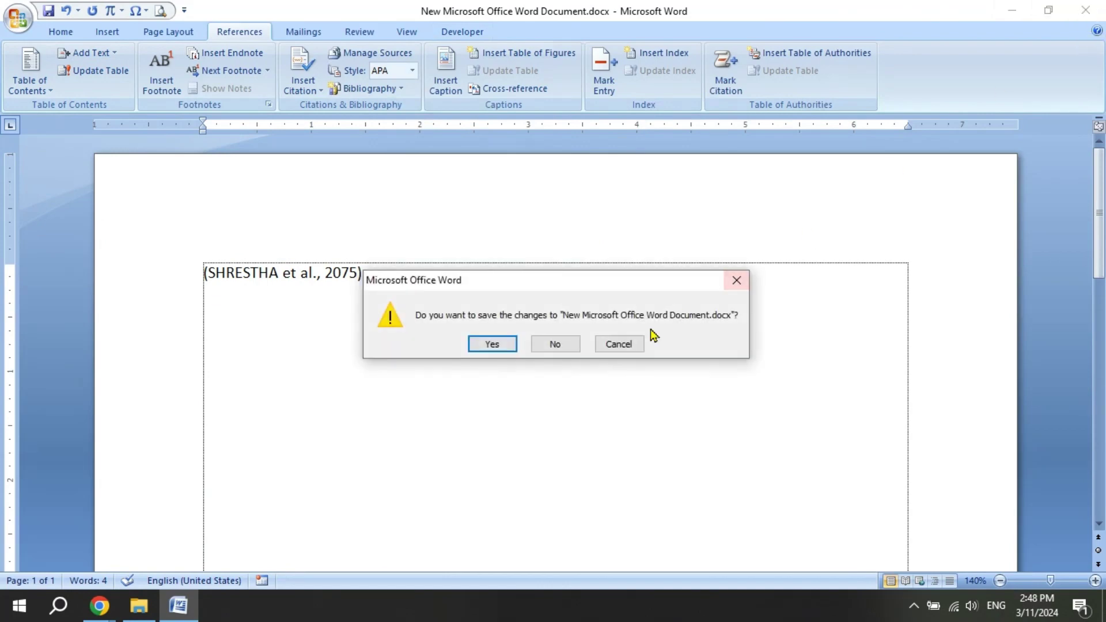
click(547, 345)
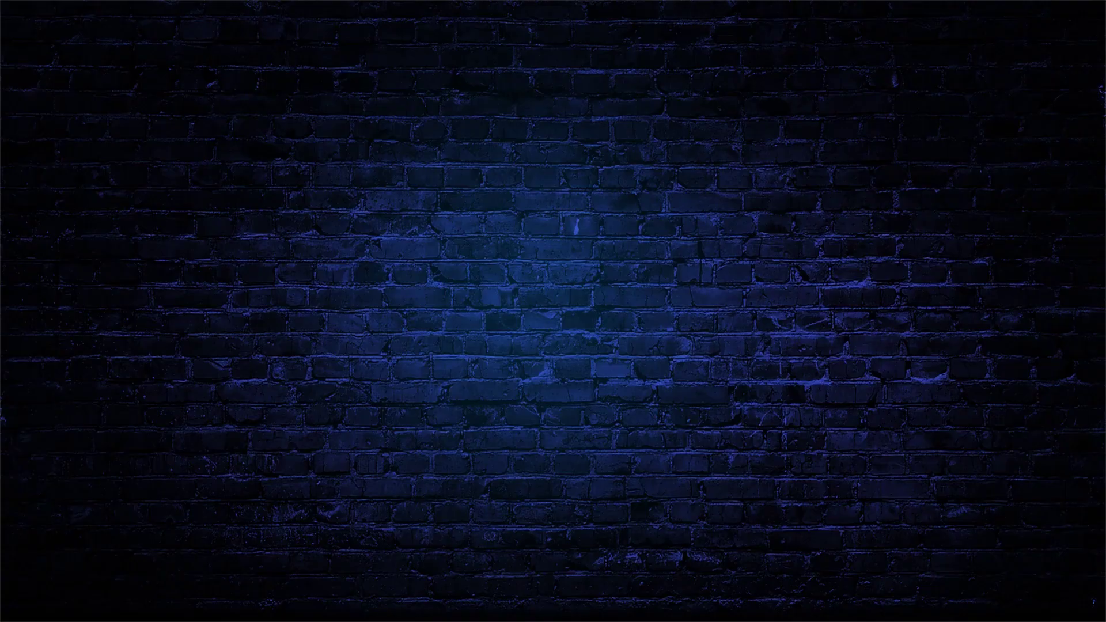